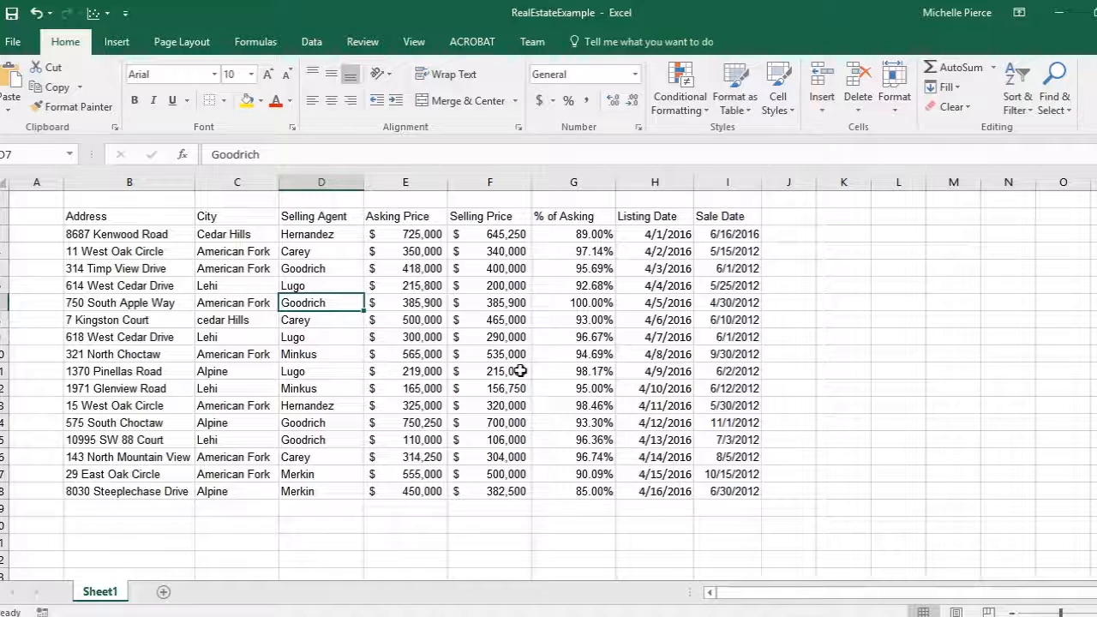
{"action": "key", "text": "ctrl+t"}
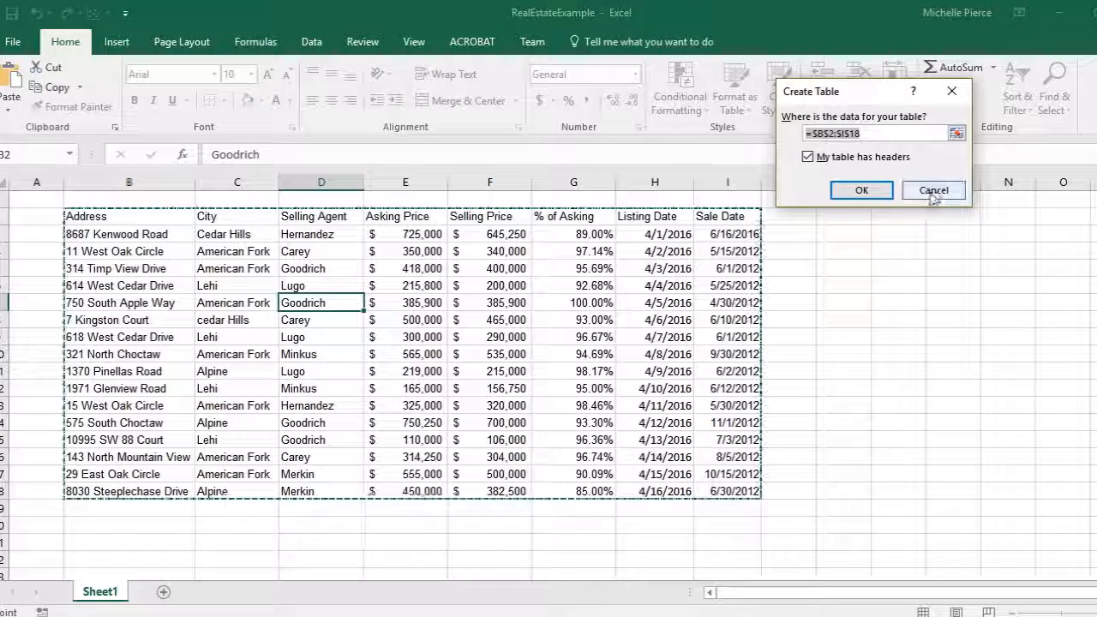
{"action": "left_click", "coordinate": [934, 192]}
{"action": "left_click", "coordinate": [503, 356]}
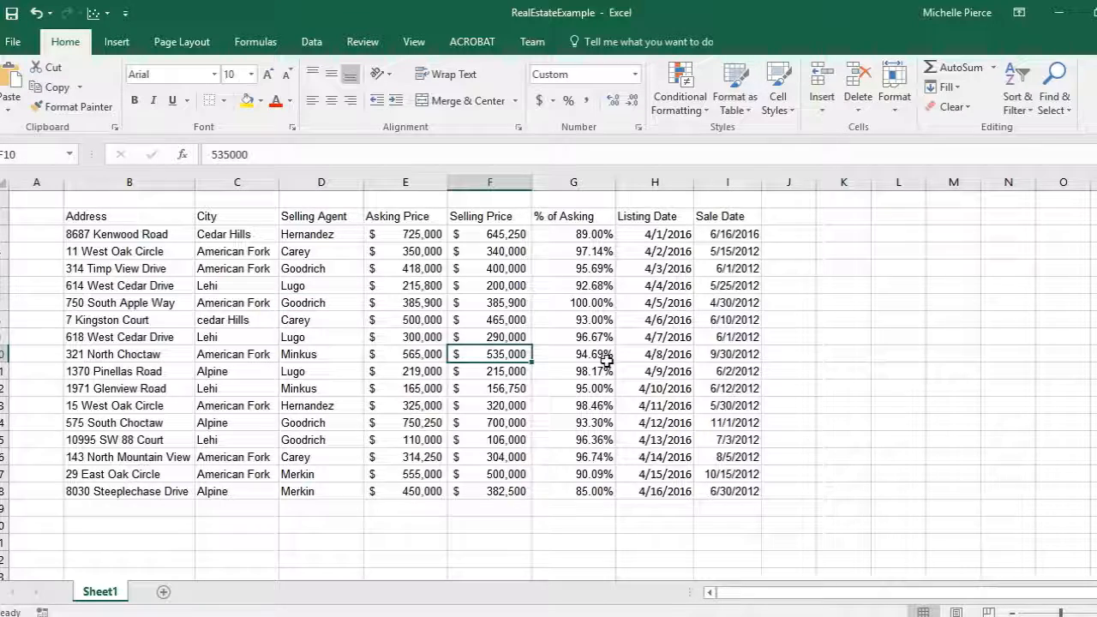
{"action": "key", "text": "ctrl+t"}
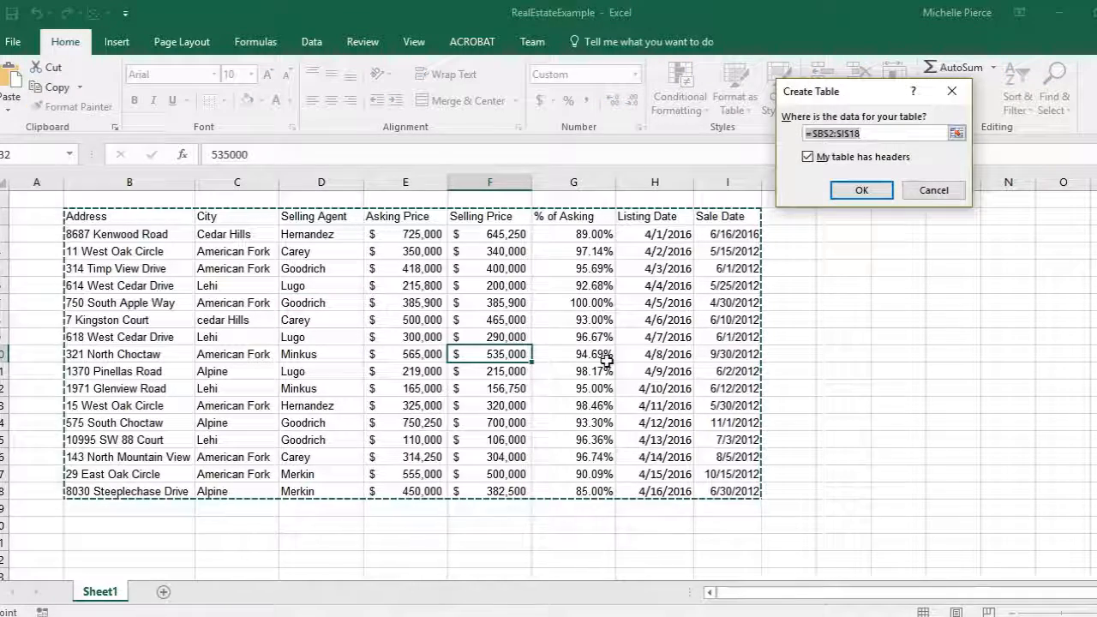
{"action": "left_click", "coordinate": [953, 193]}
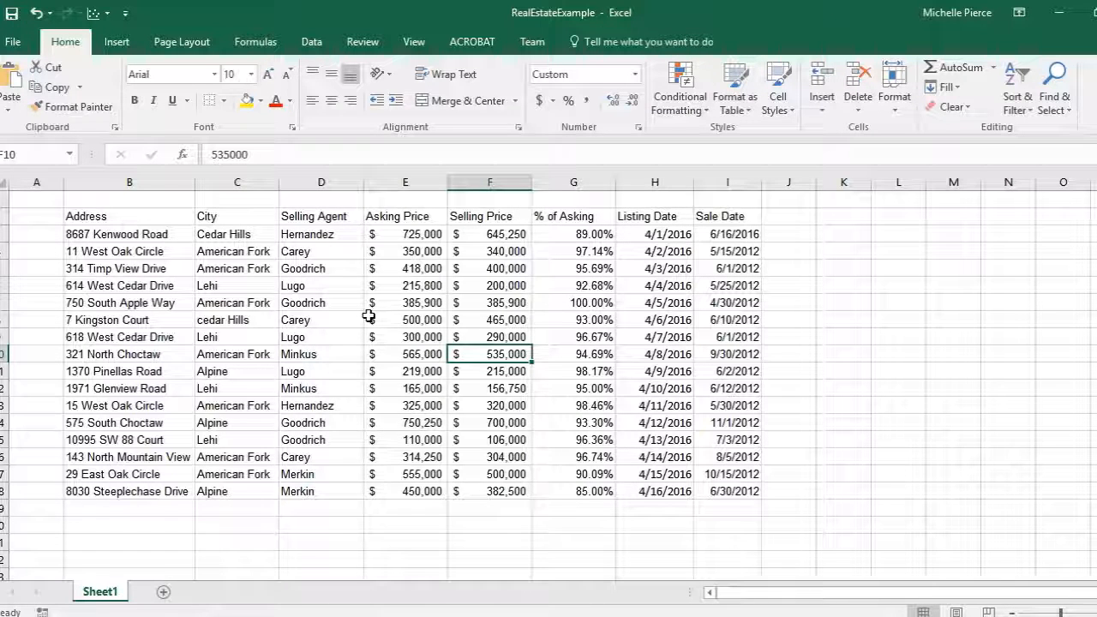
- Select the whole data range B2:I18 and format it as a table with headers using a green table style
{"action": "key", "text": "ctrl+a"}
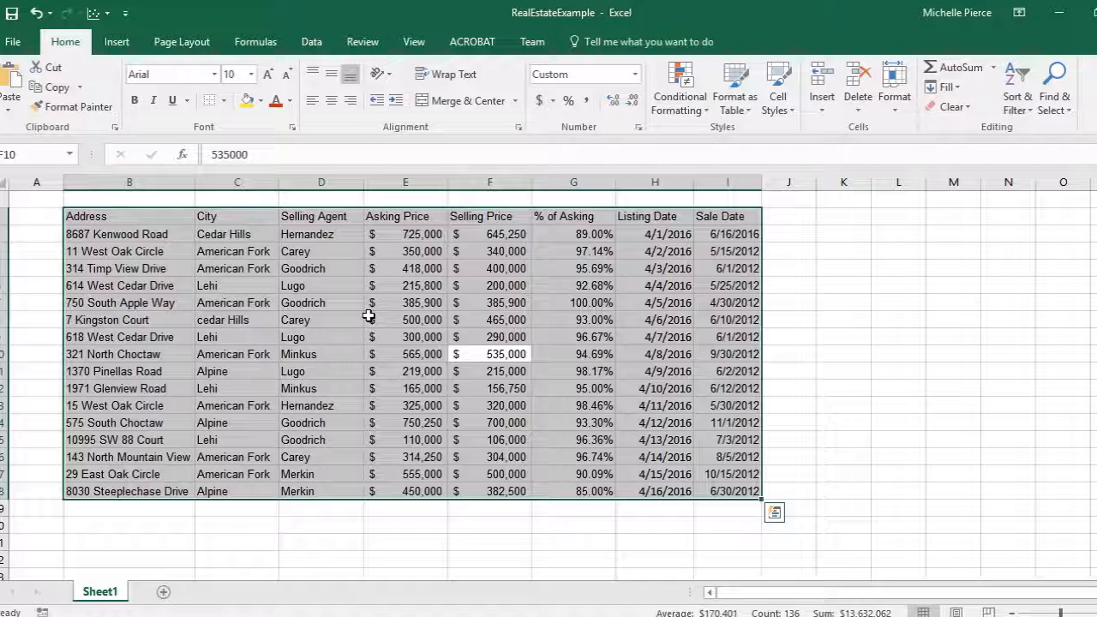
{"action": "key", "text": "ctrl+period"}
{"action": "key", "text": "ctrl+period"}
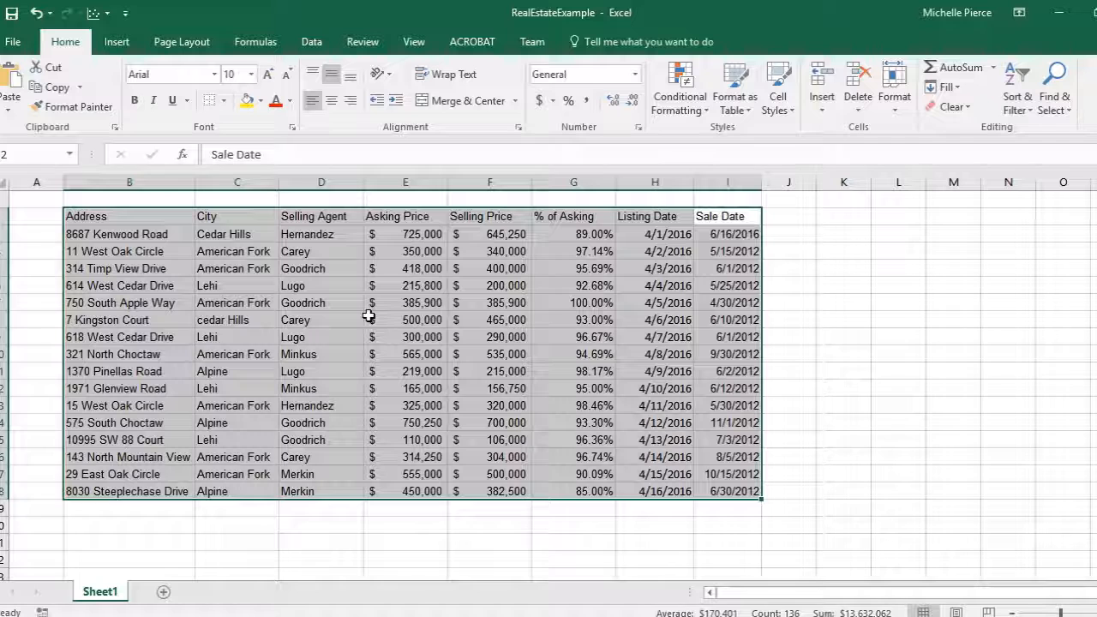
{"action": "key", "text": "ctrl+period"}
{"action": "key", "text": "ctrl+period"}
{"action": "key", "text": "ctrl+period"}
{"action": "key", "text": "ctrl+period"}
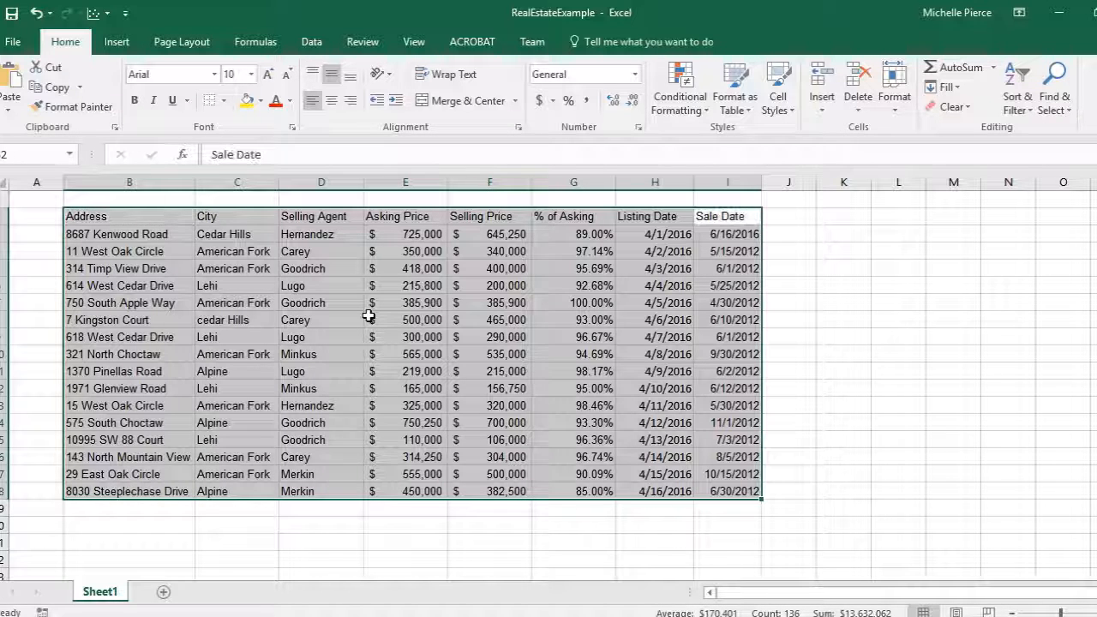
{"action": "key", "text": "ctrl+period"}
{"action": "key", "text": "ctrl+period"}
{"action": "key", "text": "ctrl+period"}
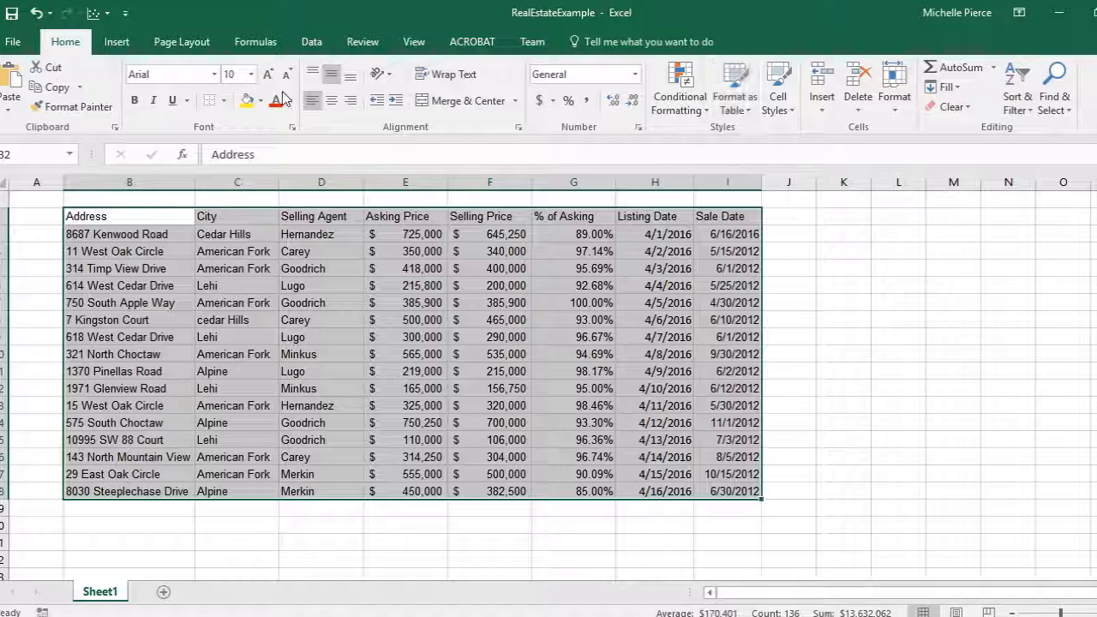
{"action": "left_click", "coordinate": [749, 111]}
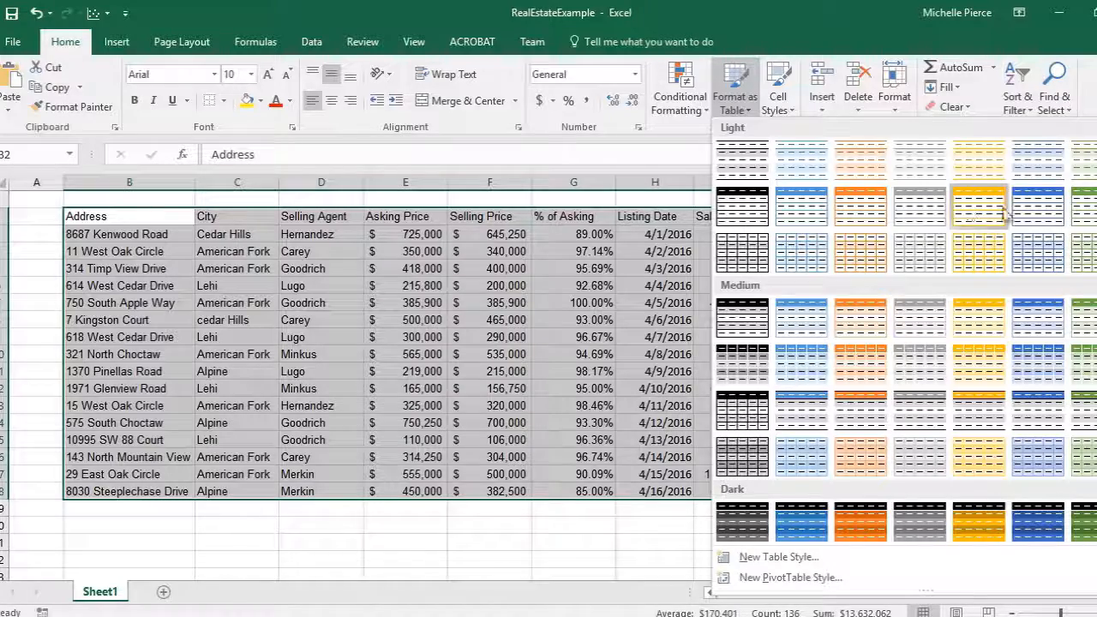
{"action": "left_click", "coordinate": [1082, 207]}
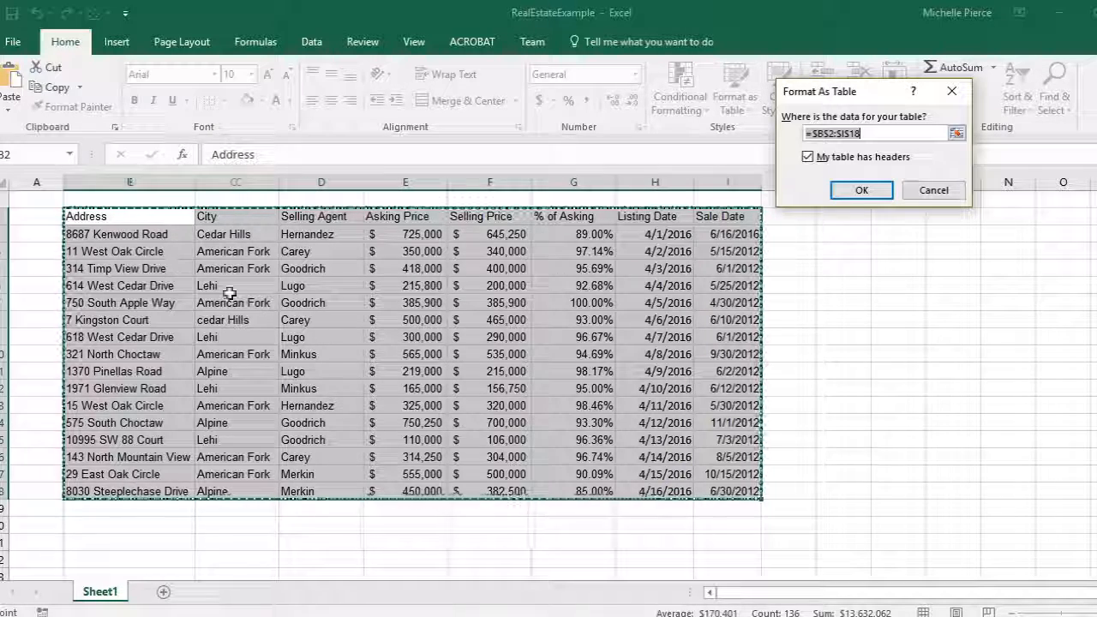
{"action": "left_click", "coordinate": [870, 196]}
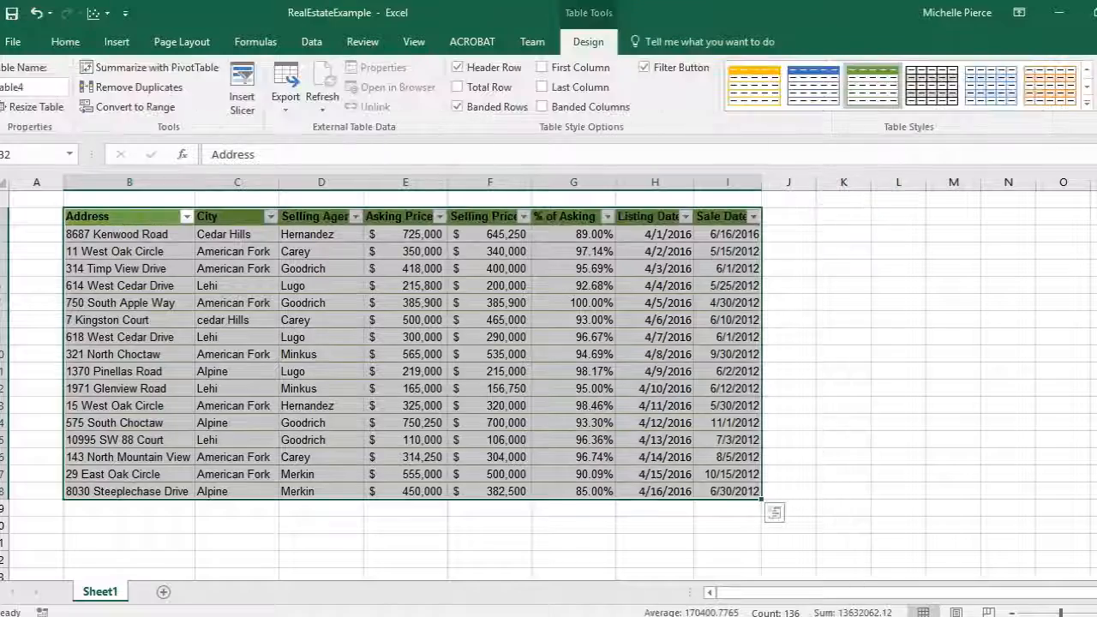
- Open the Address column's filter list, close it, and undo the table formatting
{"action": "left_click", "coordinate": [724, 407]}
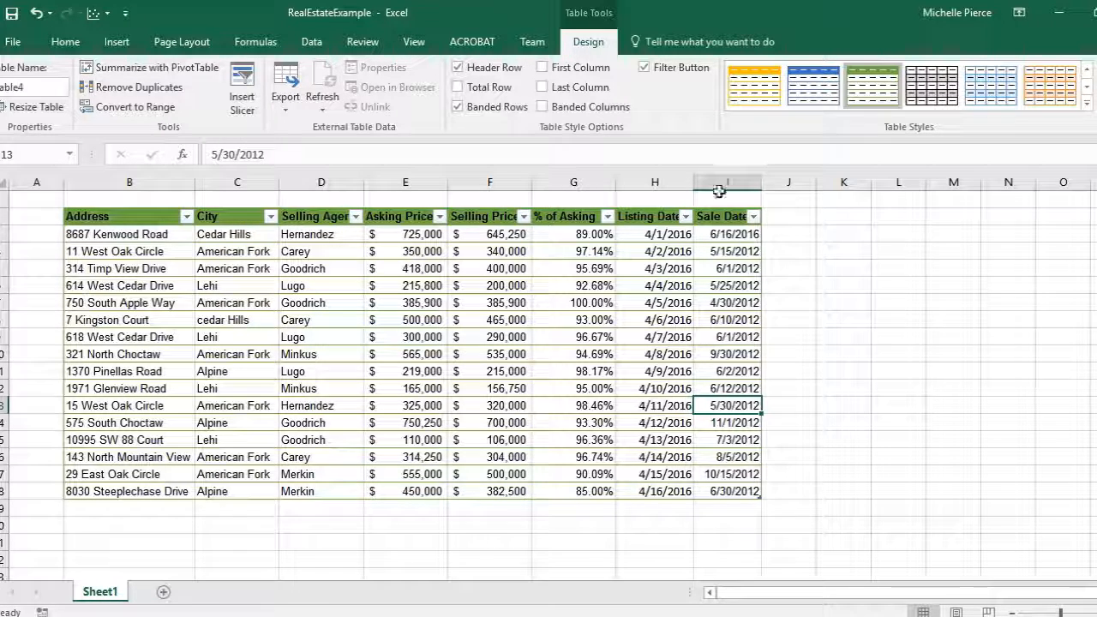
{"action": "left_click", "coordinate": [187, 217]}
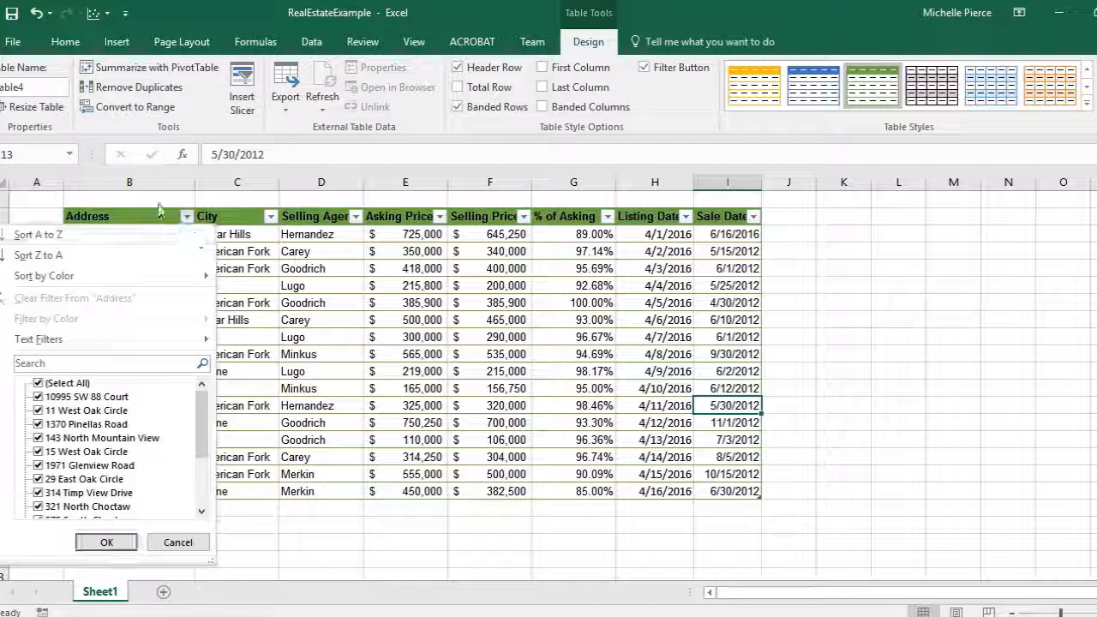
{"action": "key", "text": "Escape"}
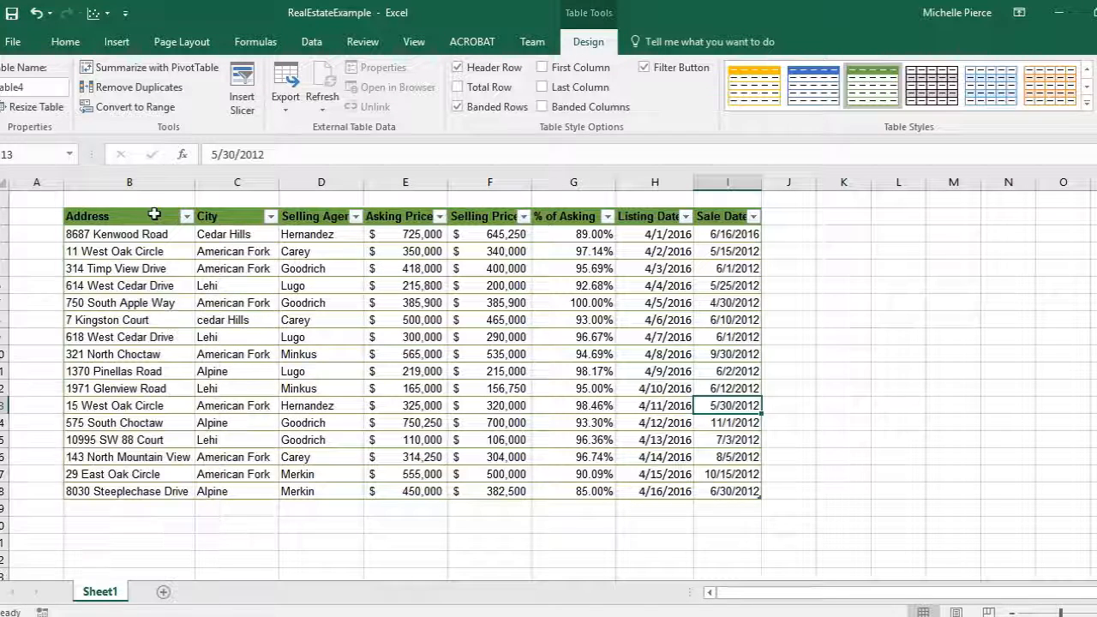
{"action": "left_click", "coordinate": [36, 12]}
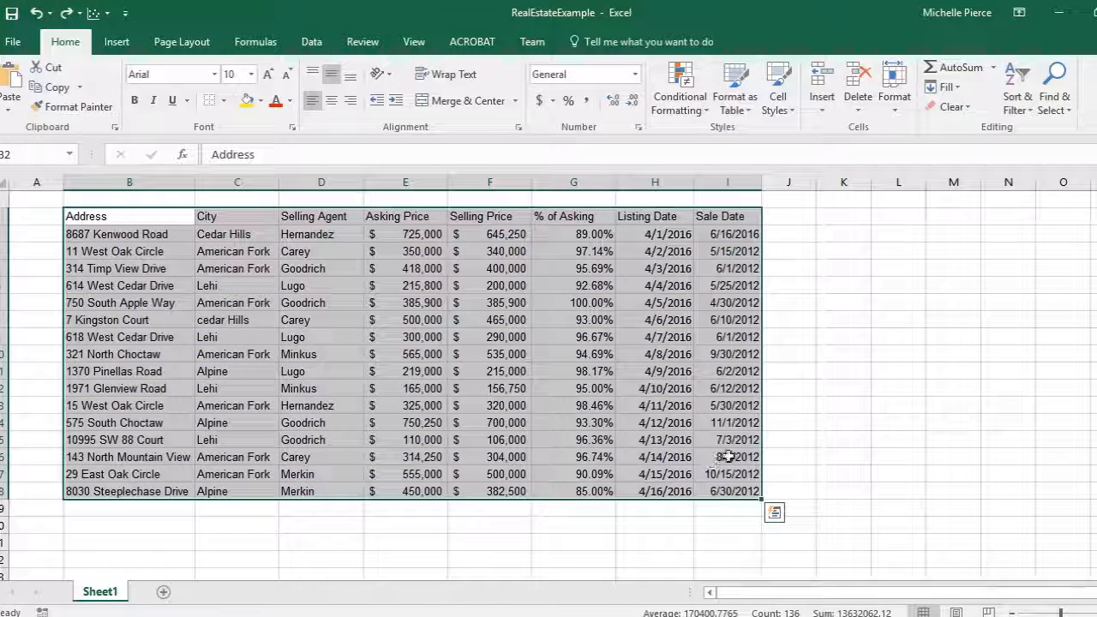
- Convert the data range into a table with the Quick Analysis Tables option and open the table styles gallery
{"action": "left_click", "coordinate": [777, 520]}
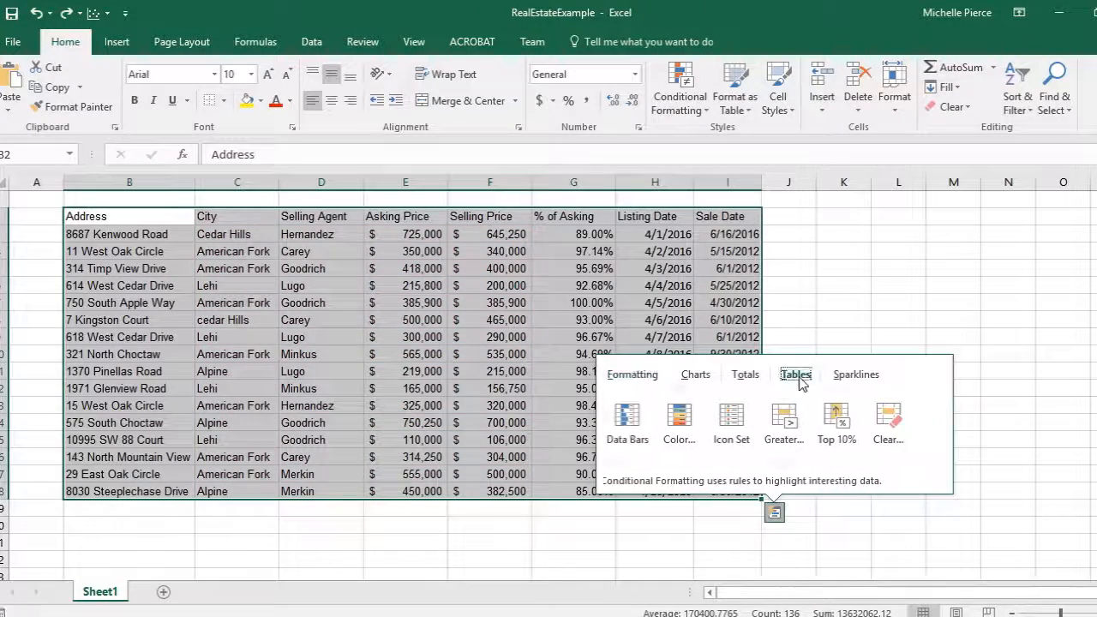
{"action": "left_click", "coordinate": [795, 374]}
{"action": "left_click", "coordinate": [632, 420]}
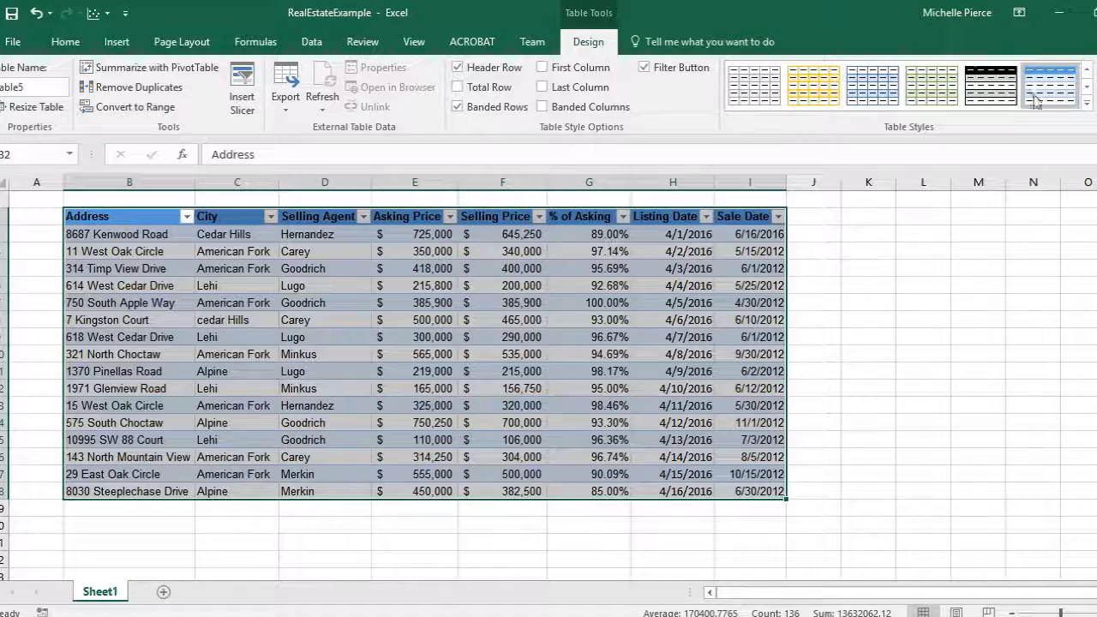
{"action": "left_click", "coordinate": [1087, 103]}
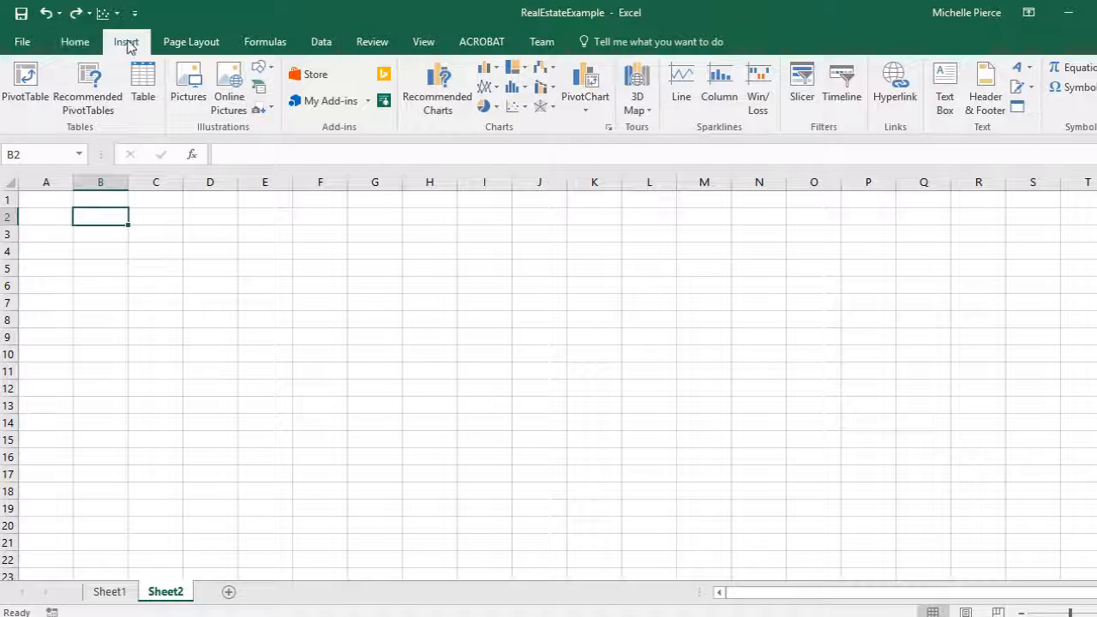
- Insert an empty table on Sheet2 spanning B2:K18 without headers
{"action": "left_click", "coordinate": [73, 45]}
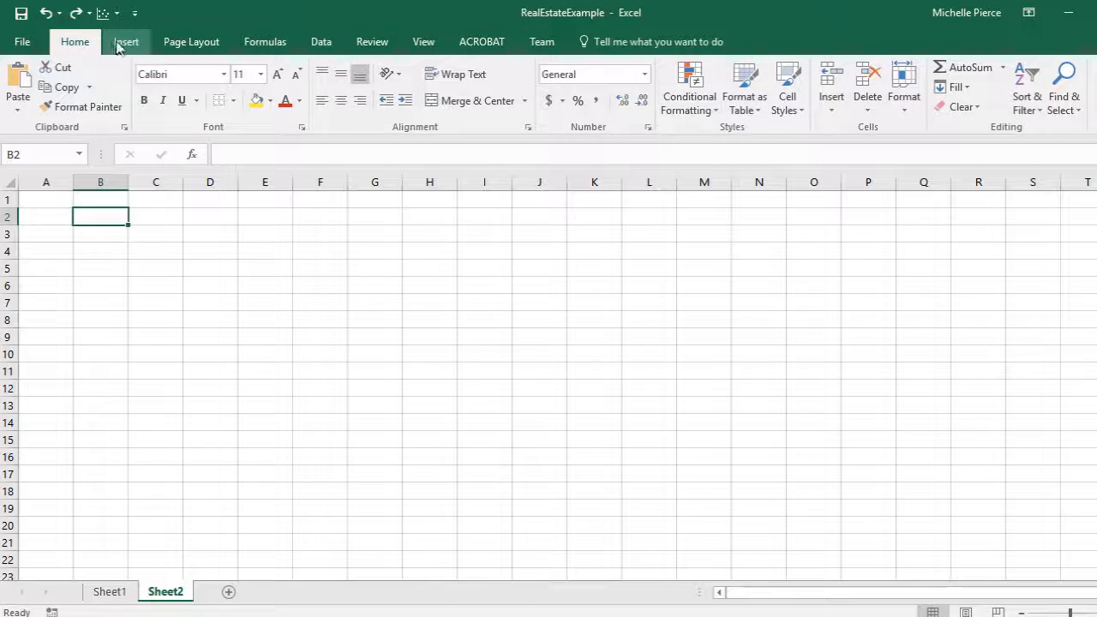
{"action": "left_click", "coordinate": [120, 47]}
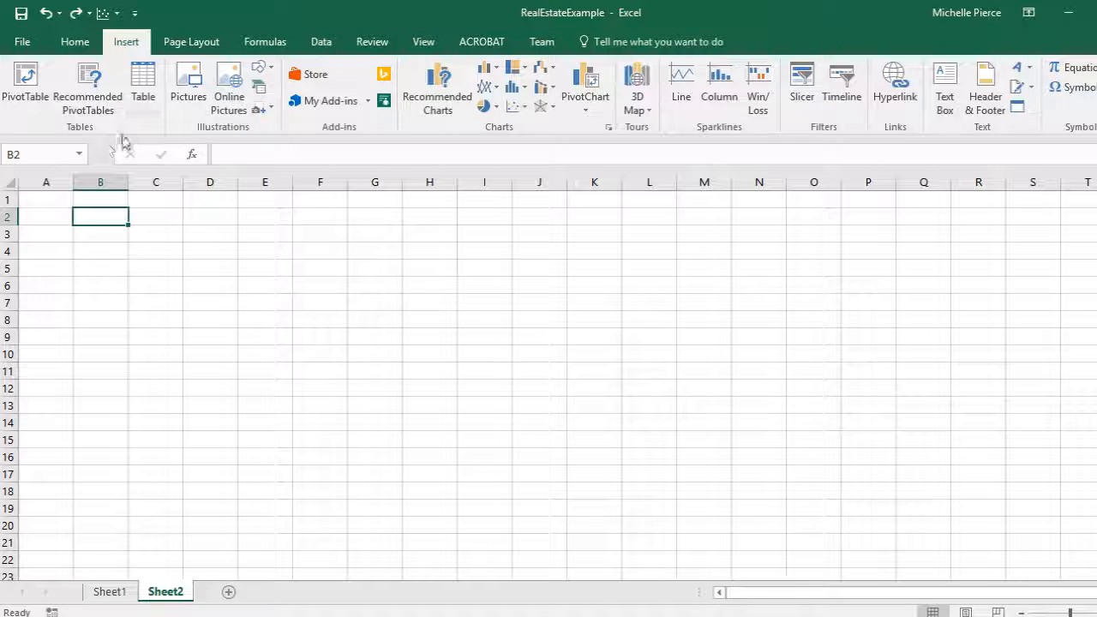
{"action": "left_click", "coordinate": [144, 103]}
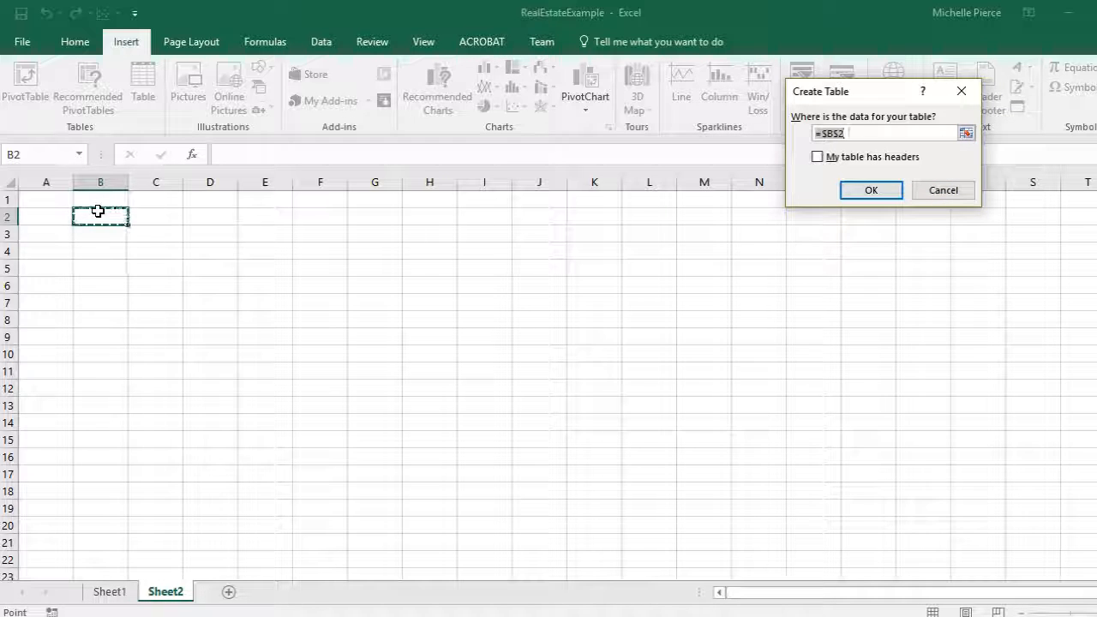
{"action": "left_click_drag", "start_coordinate": [102, 214], "coordinate": [619, 490]}
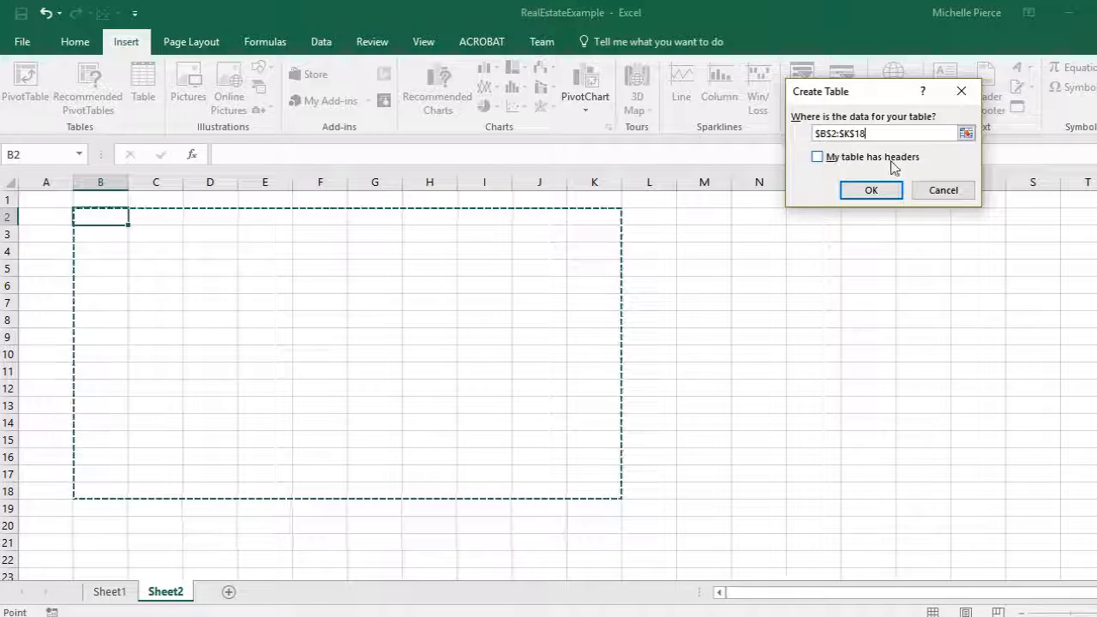
{"action": "left_click", "coordinate": [870, 192]}
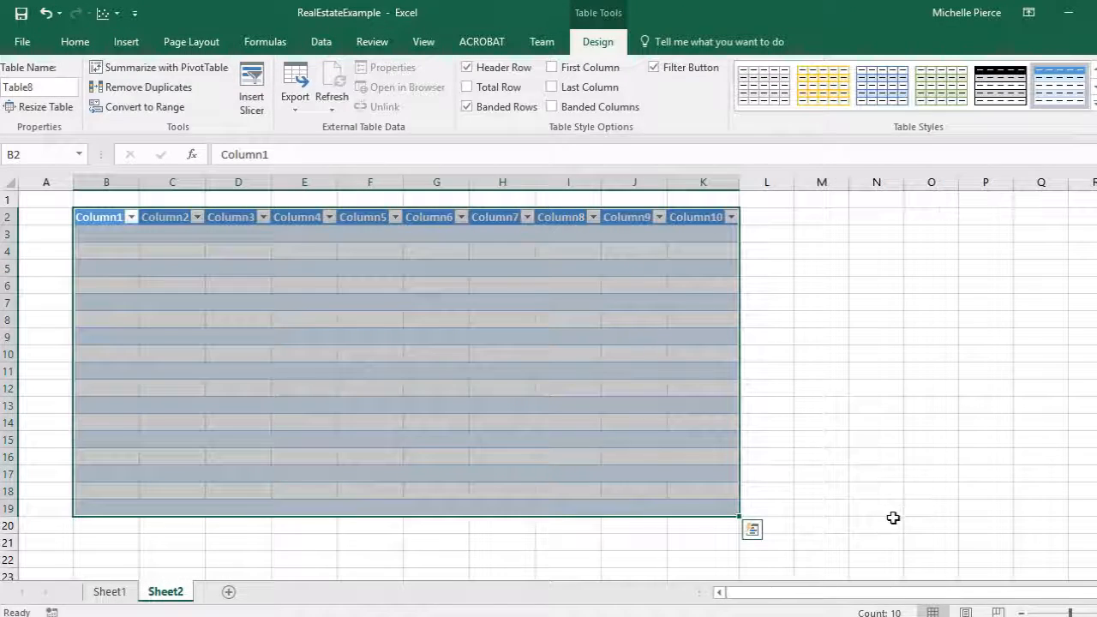
- Enter Header in cell L2, directly right of the table's header row
{"action": "left_click", "coordinate": [101, 218]}
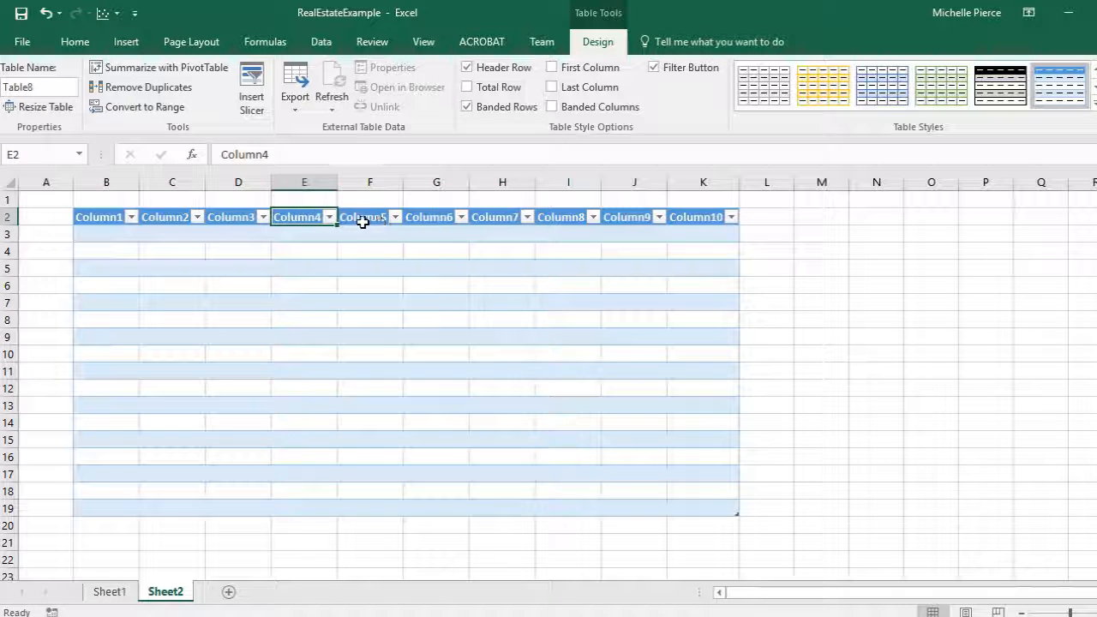
{"action": "left_click", "coordinate": [362, 221]}
{"action": "left_click", "coordinate": [431, 221]}
{"action": "left_click", "coordinate": [503, 220]}
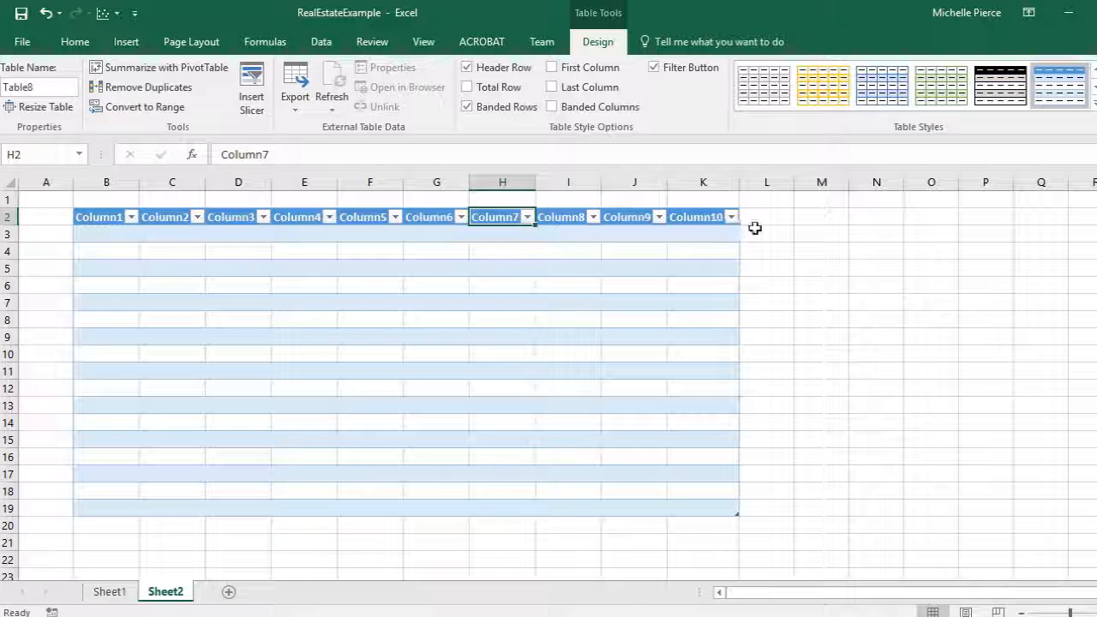
{"action": "left_click", "coordinate": [761, 216]}
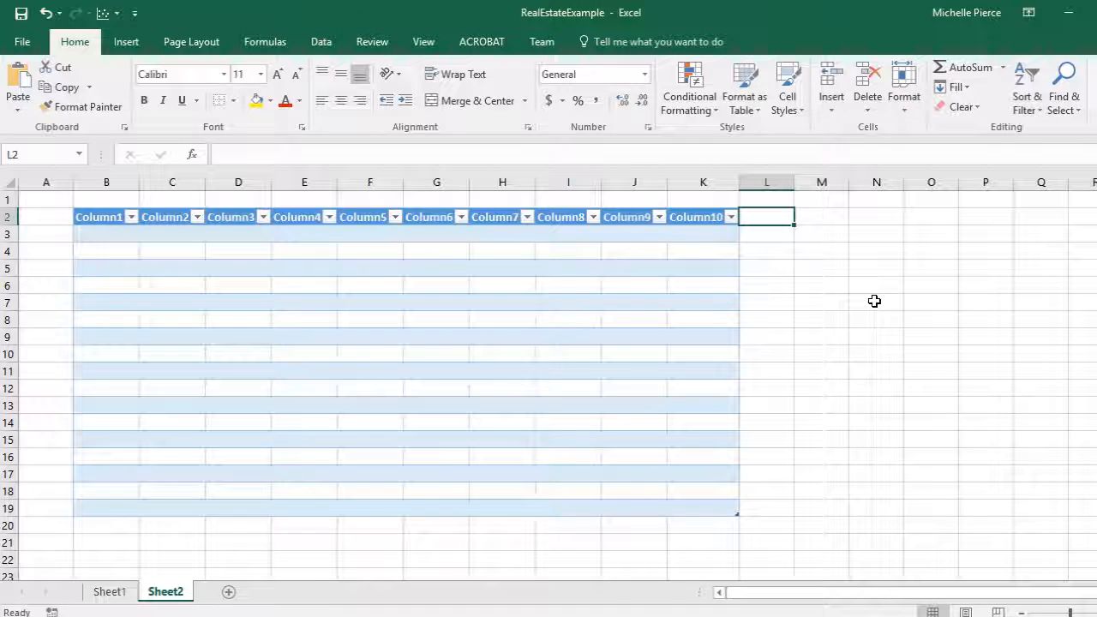
{"action": "type", "text": "H"}
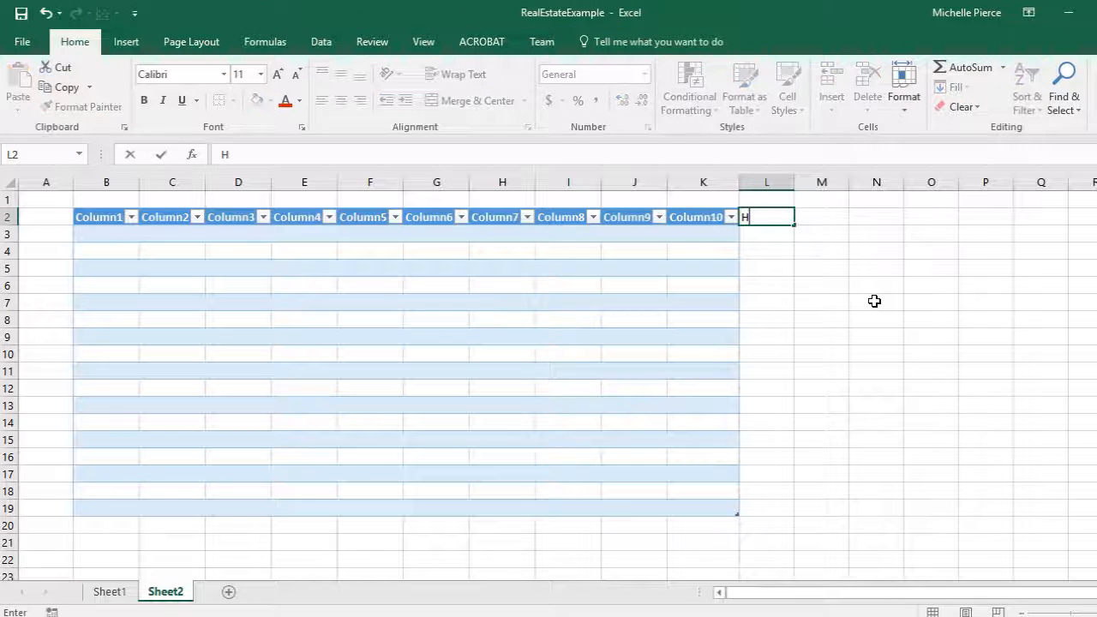
{"action": "type", "text": "eader"}
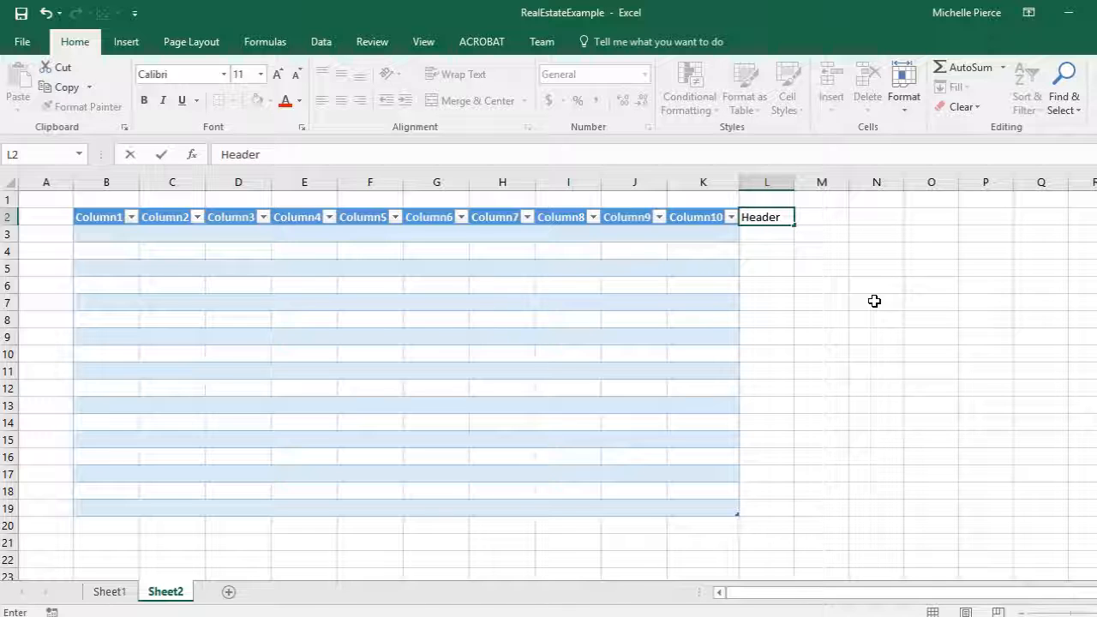
{"action": "key", "text": "Return"}
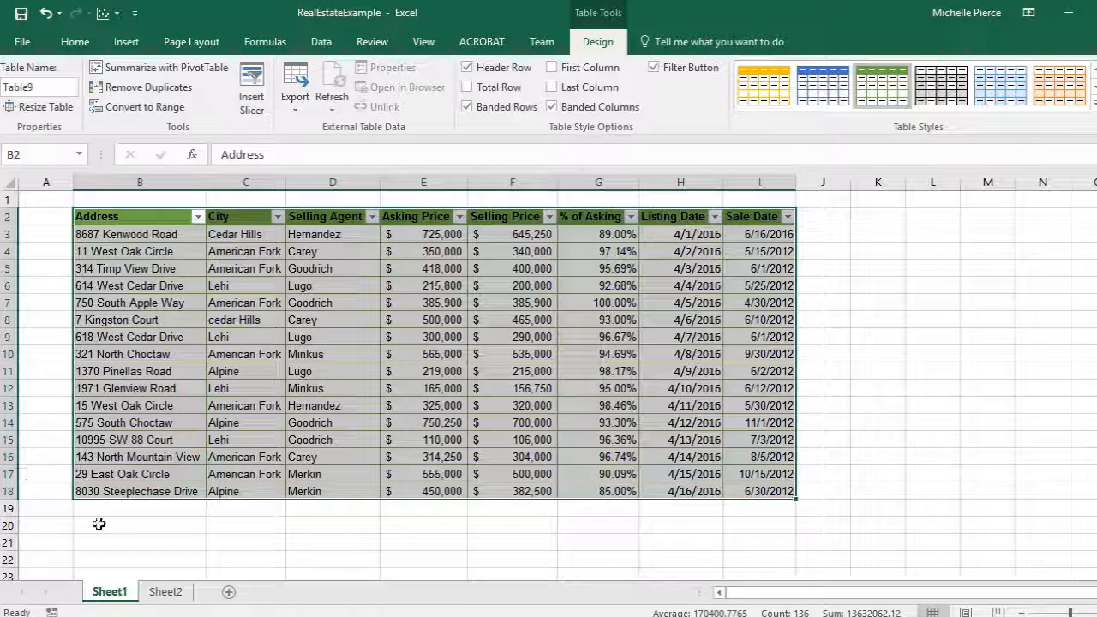
- Type Average in cell B19 directly below the table's Address column on Sheet1
{"action": "left_click", "coordinate": [122, 509]}
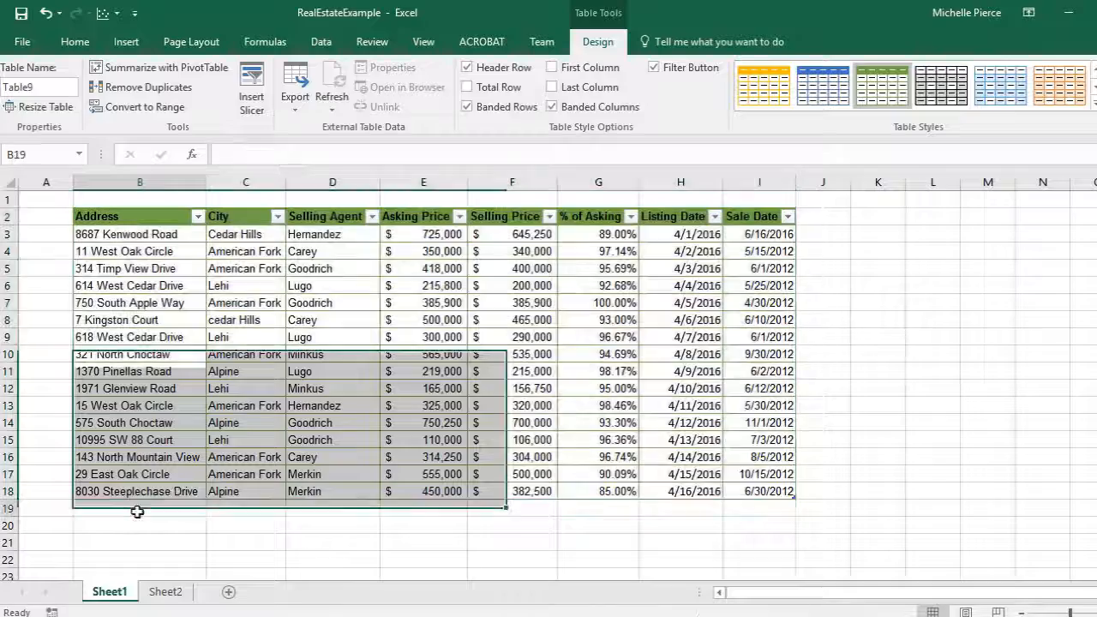
{"action": "left_click", "coordinate": [830, 217]}
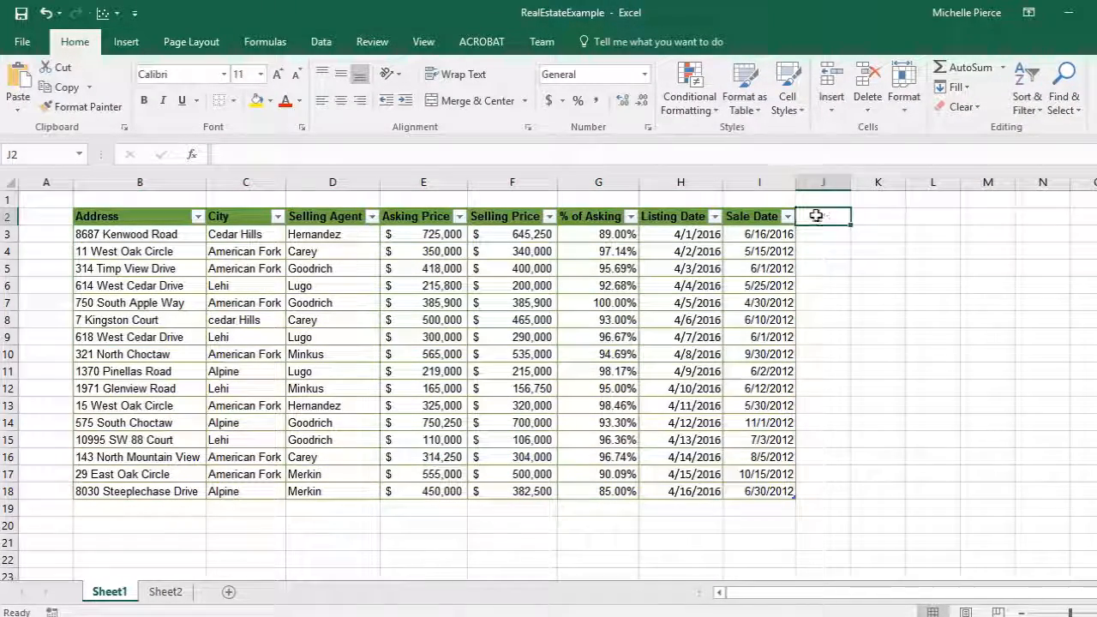
{"action": "left_click", "coordinate": [119, 511]}
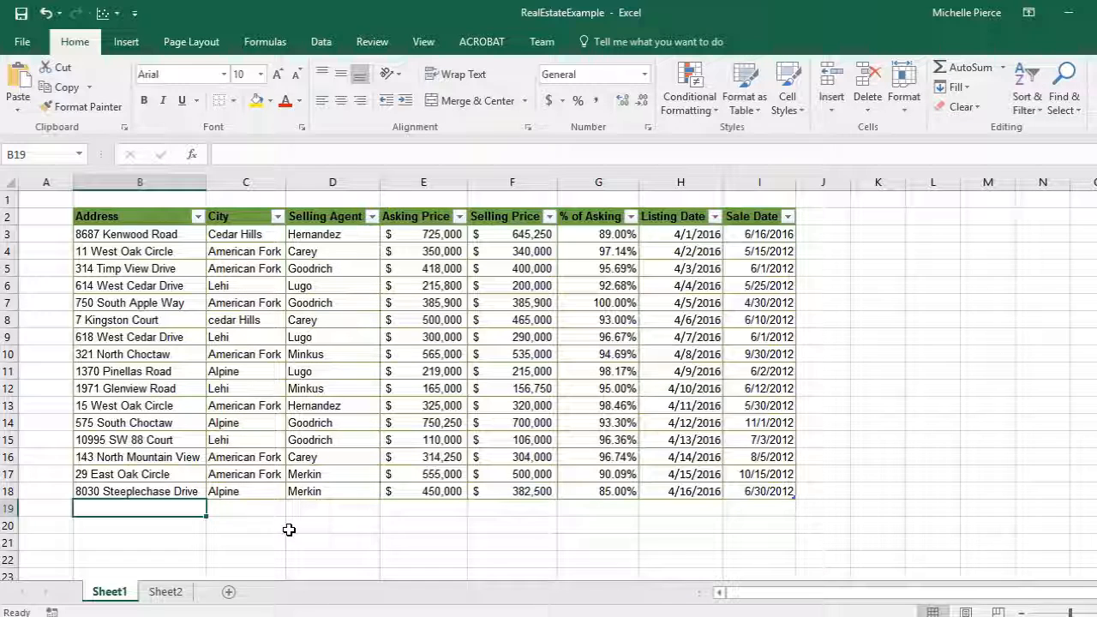
{"action": "type", "text": "Average"}
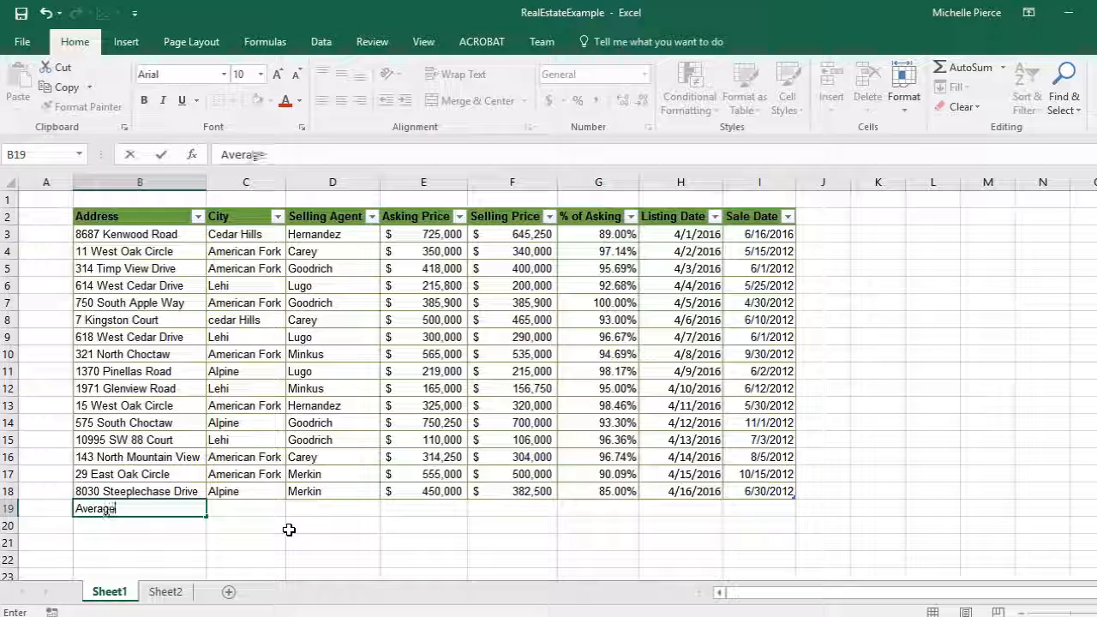
{"action": "key", "text": "Tab"}
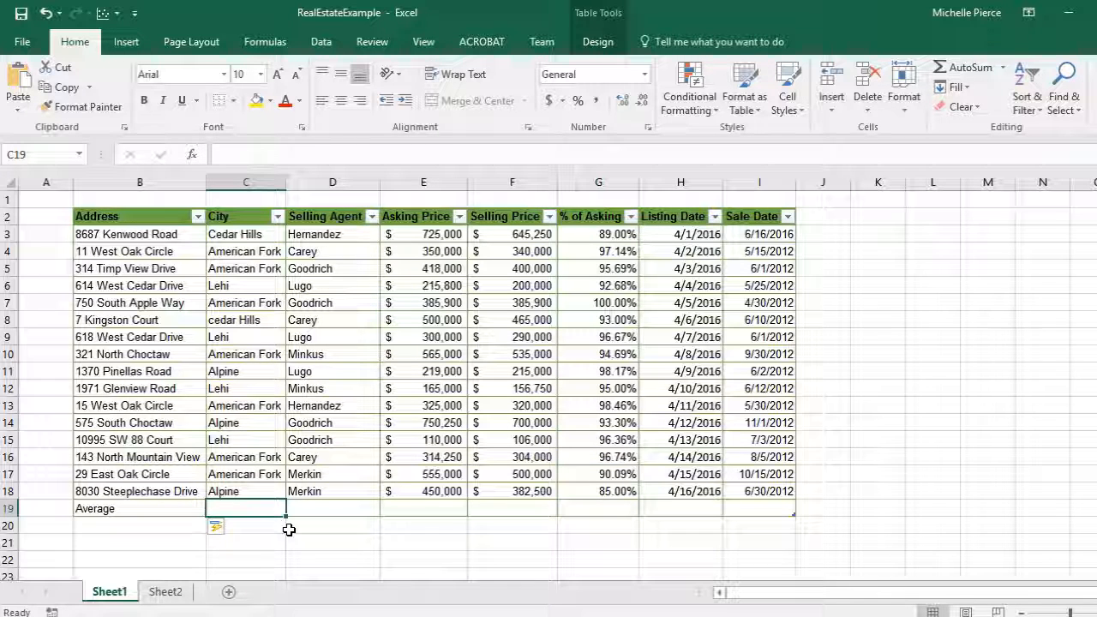
{"action": "left_click", "coordinate": [411, 509]}
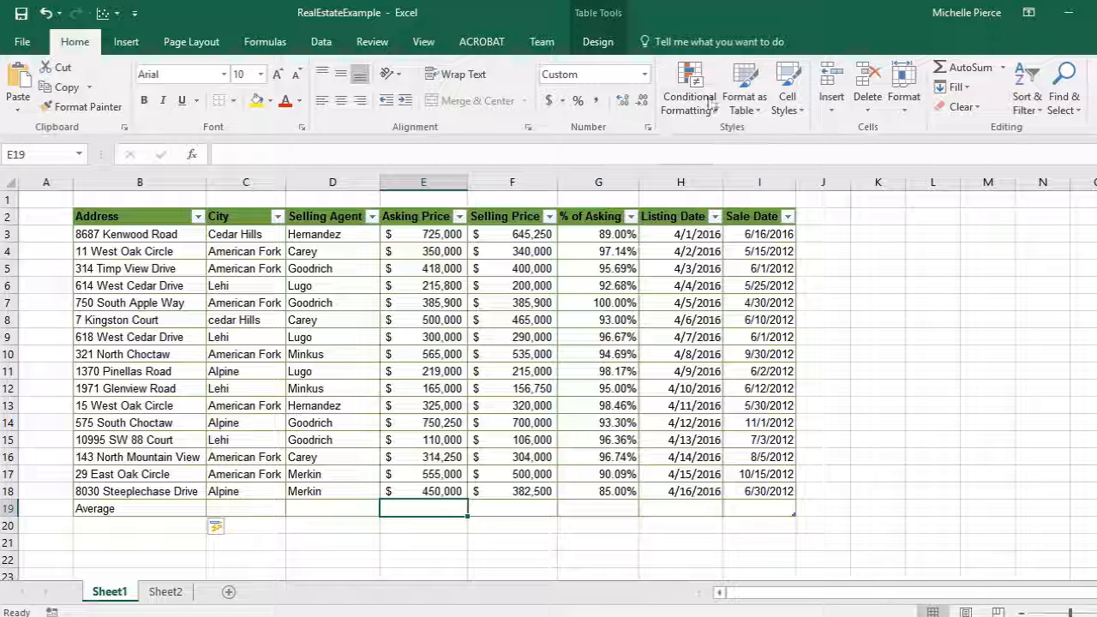
- Insert Average totals for the Asking Price and Selling Price columns in row 19 using AutoSum
{"action": "left_click", "coordinate": [1002, 66]}
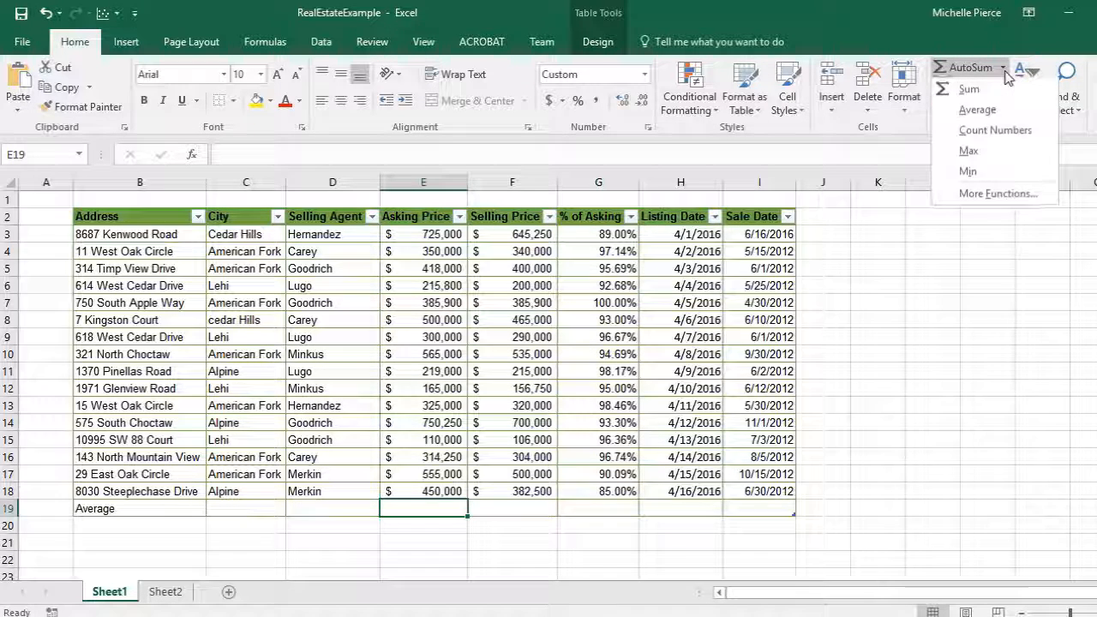
{"action": "left_click", "coordinate": [972, 108]}
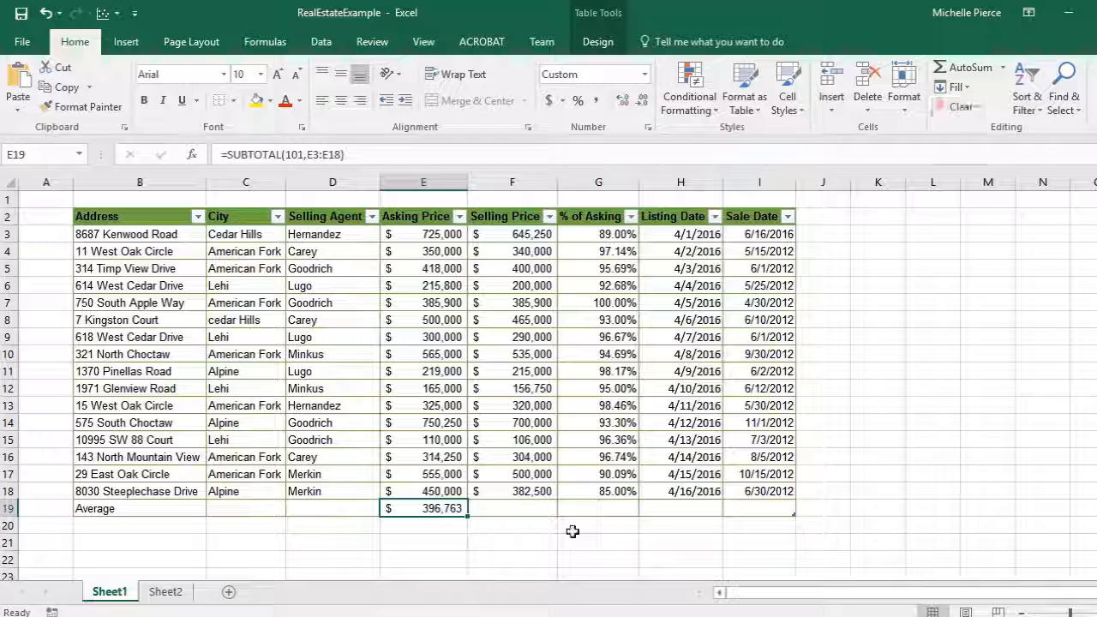
{"action": "left_click", "coordinate": [534, 506]}
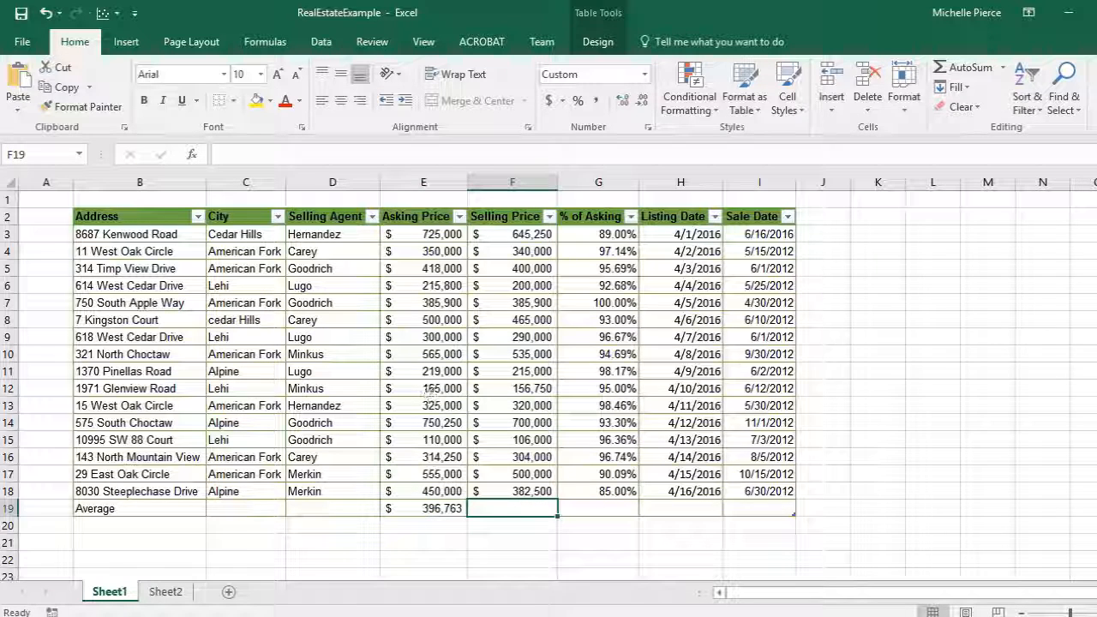
{"action": "left_click", "coordinate": [1002, 67]}
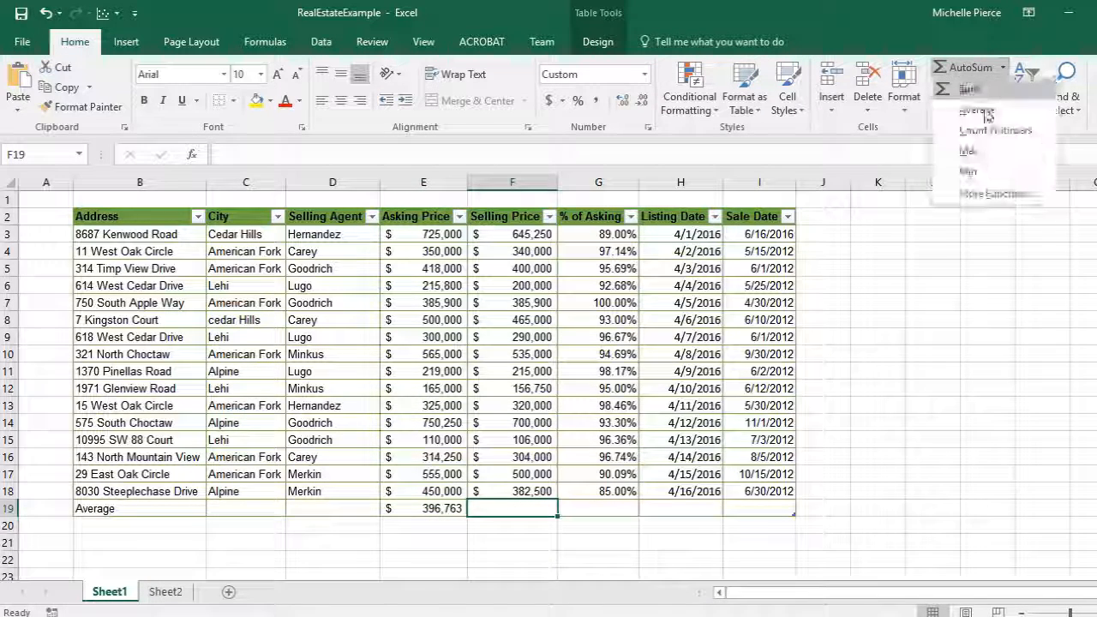
{"action": "left_click", "coordinate": [976, 108]}
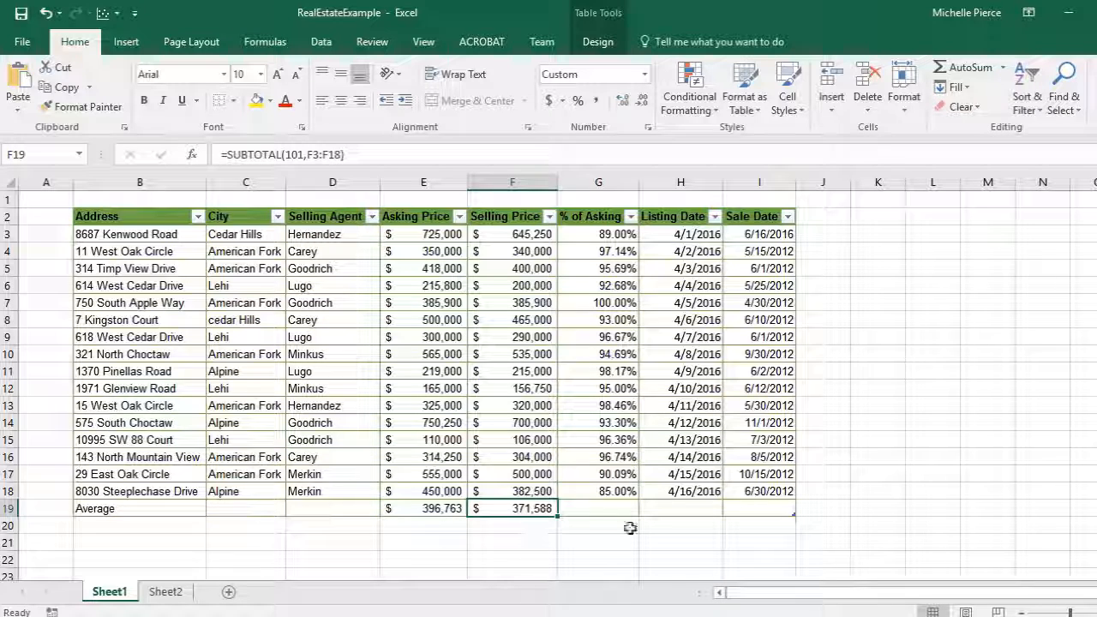
{"action": "left_click", "coordinate": [336, 506]}
{"action": "left_click", "coordinate": [532, 509]}
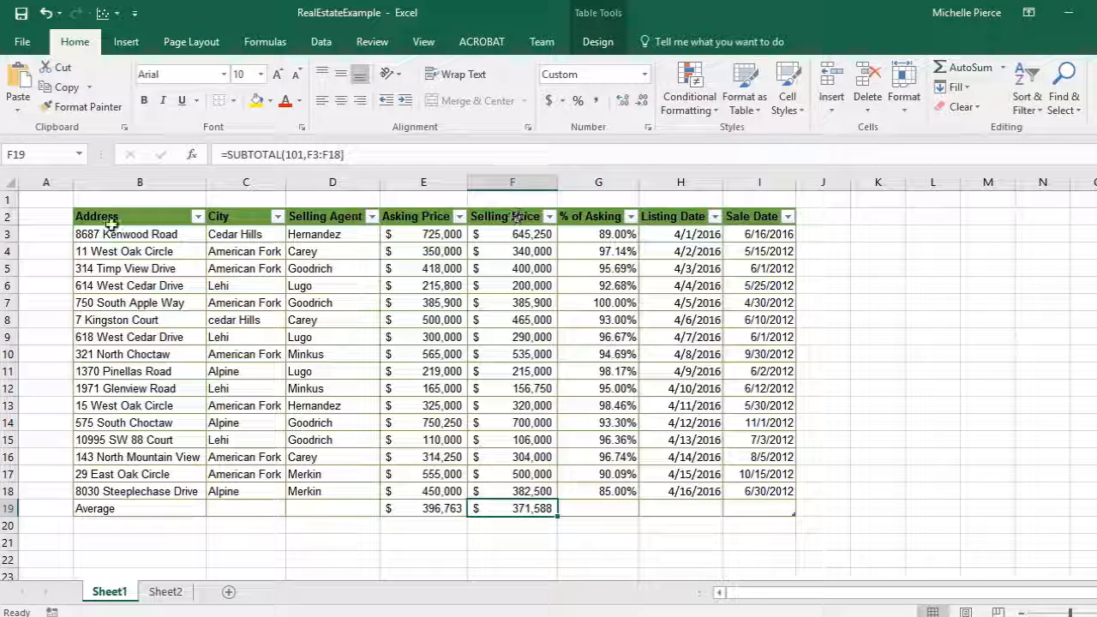
- Delete the entire table including the Average row, then undo the deletion
{"action": "left_click_drag", "start_coordinate": [112, 225], "coordinate": [758, 509]}
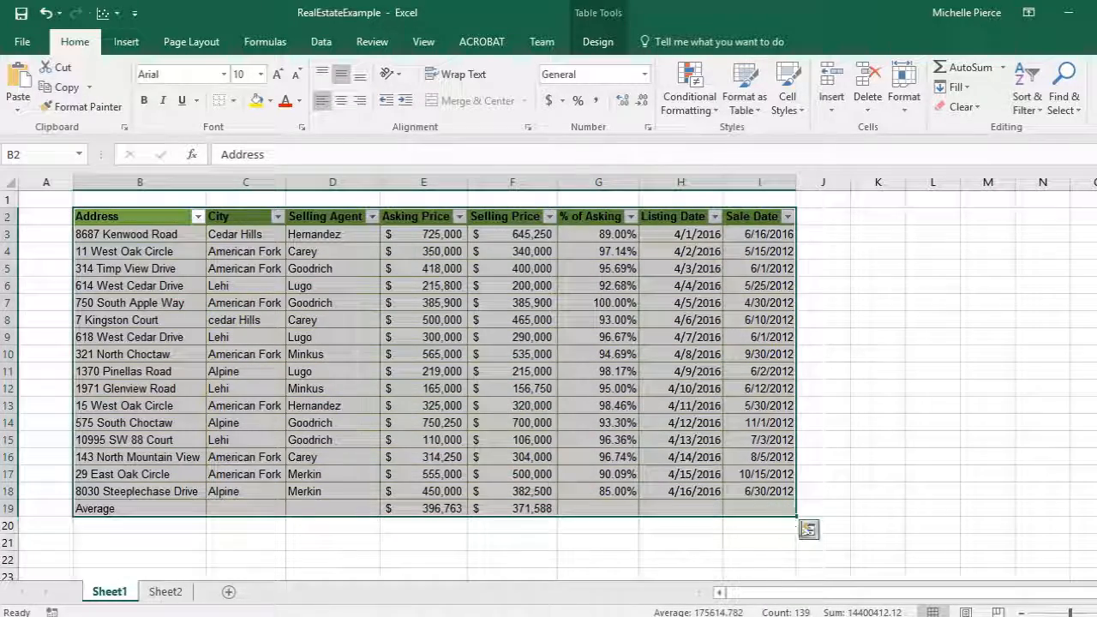
{"action": "left_click", "coordinate": [810, 531]}
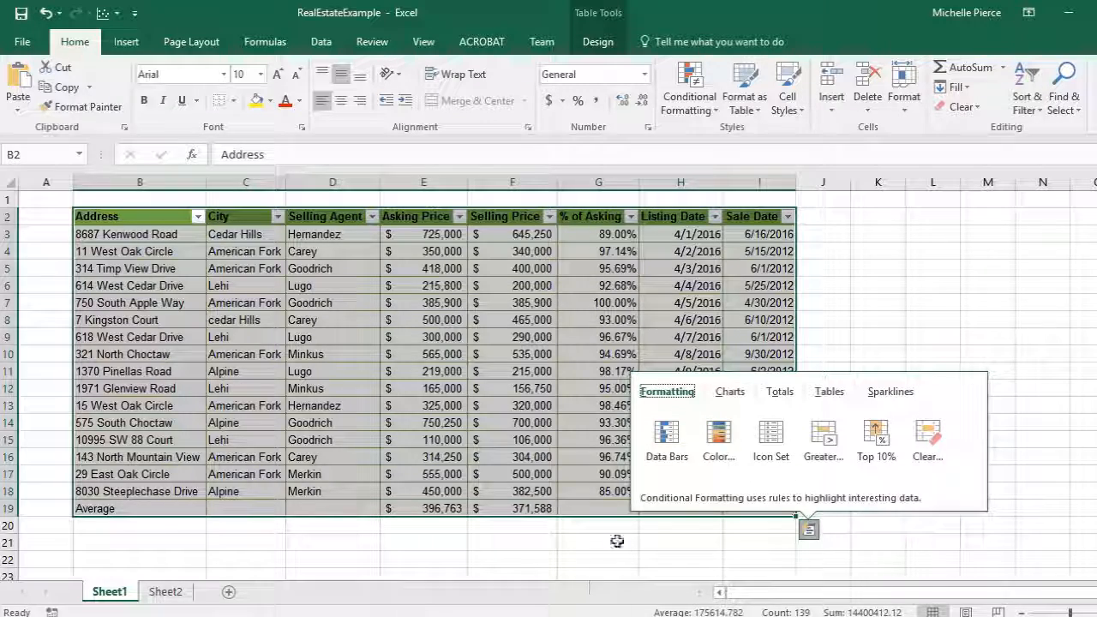
{"action": "left_click", "coordinate": [572, 538]}
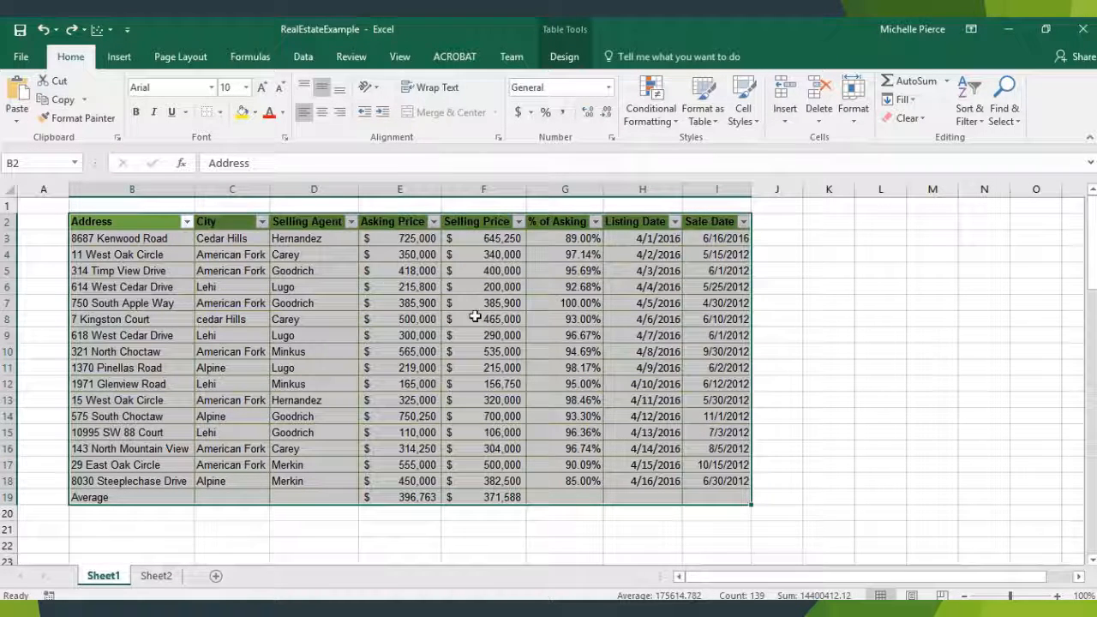
{"action": "mouse_move", "coordinate": [737, 497]}
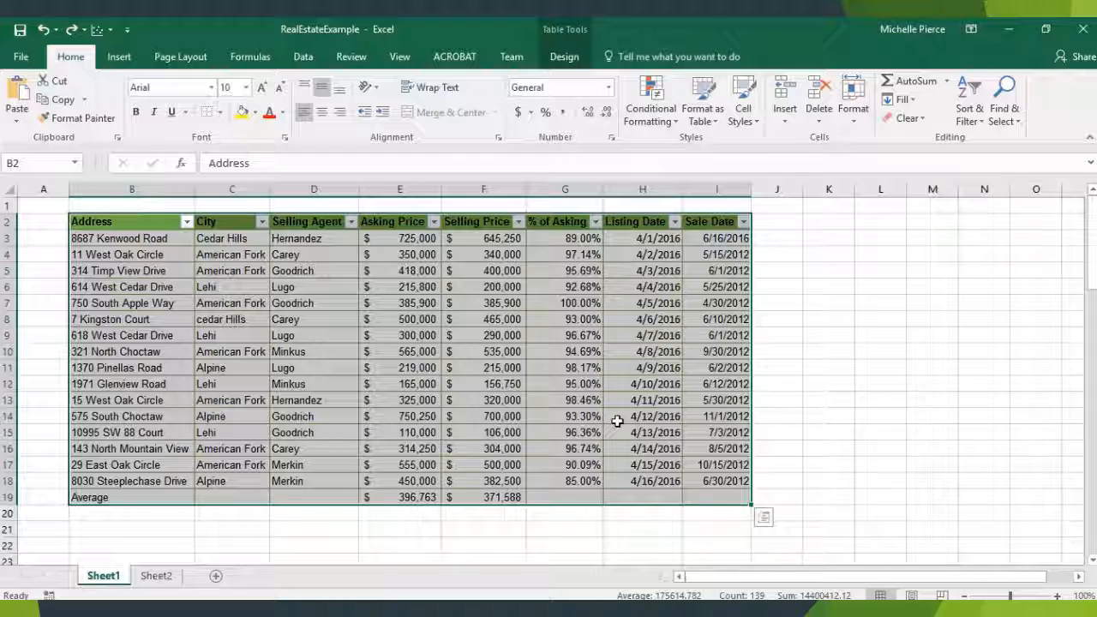
{"action": "key", "text": "Delete"}
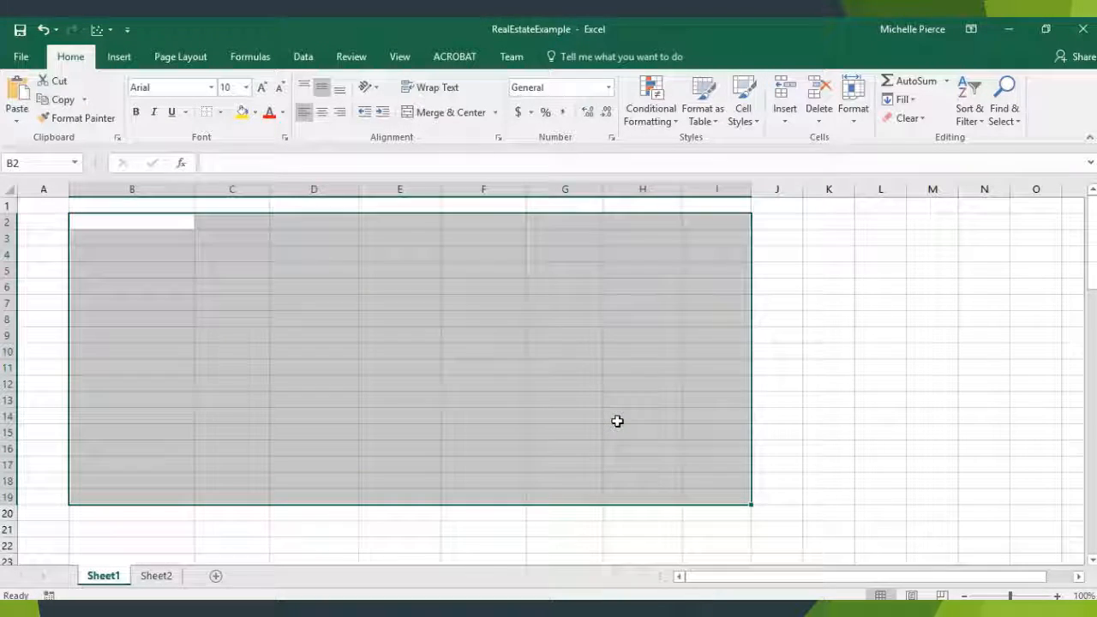
{"action": "left_click_drag", "start_coordinate": [617, 421], "coordinate": [614, 426]}
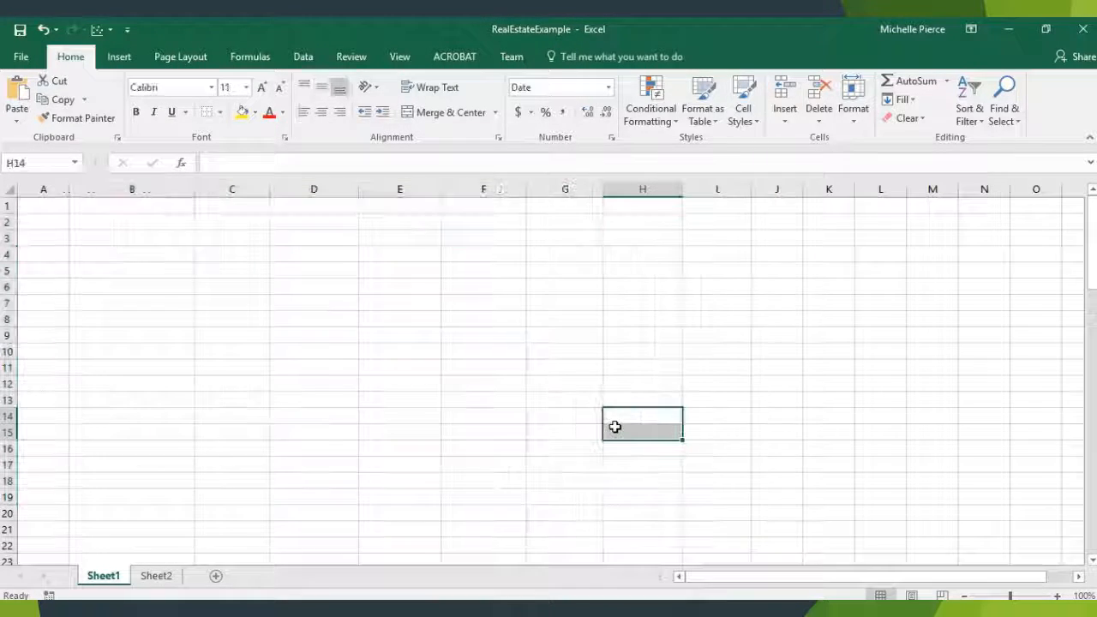
{"action": "left_click", "coordinate": [43, 30]}
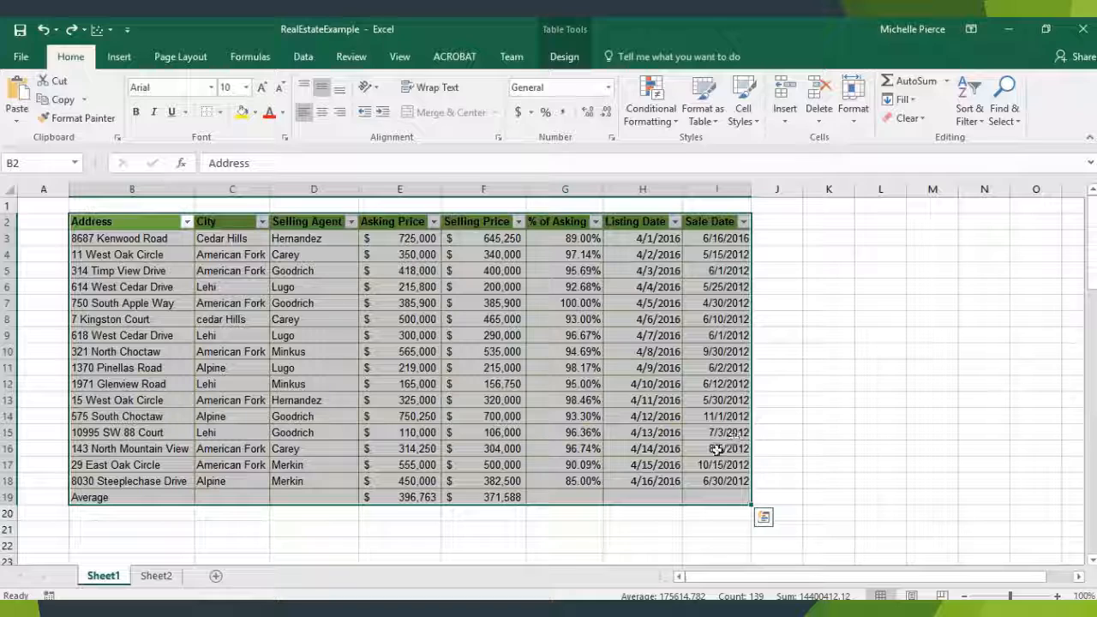
- Clear the contents of all table rows below the header, keeping the header row and table structure
{"action": "left_click", "coordinate": [657, 402]}
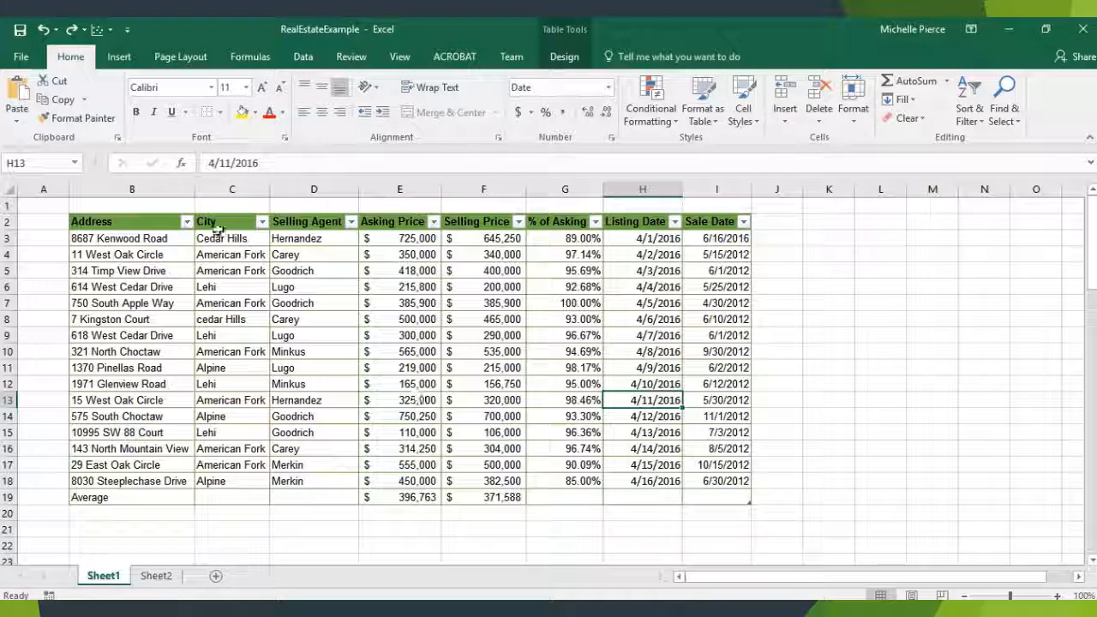
{"action": "left_click_drag", "start_coordinate": [145, 237], "coordinate": [709, 497]}
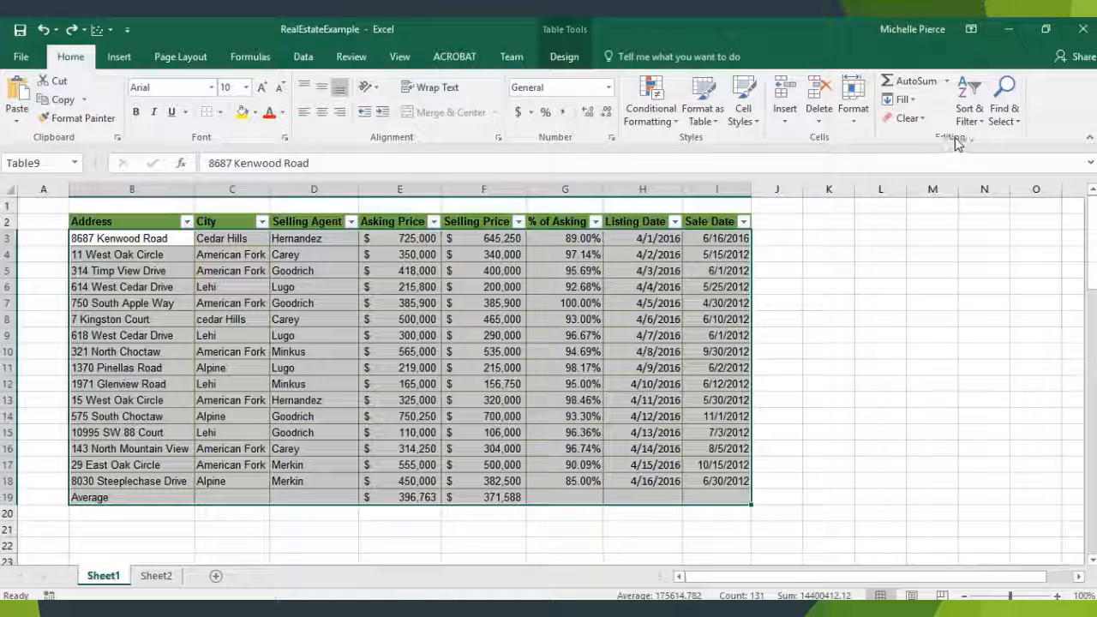
{"action": "left_click", "coordinate": [910, 120]}
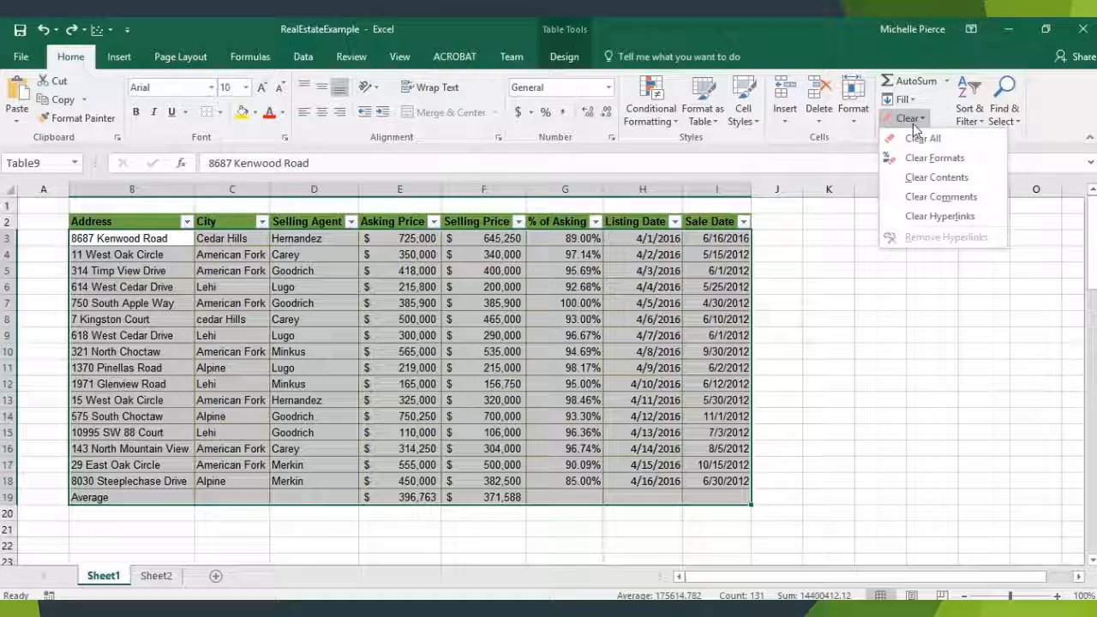
{"action": "left_click", "coordinate": [930, 180]}
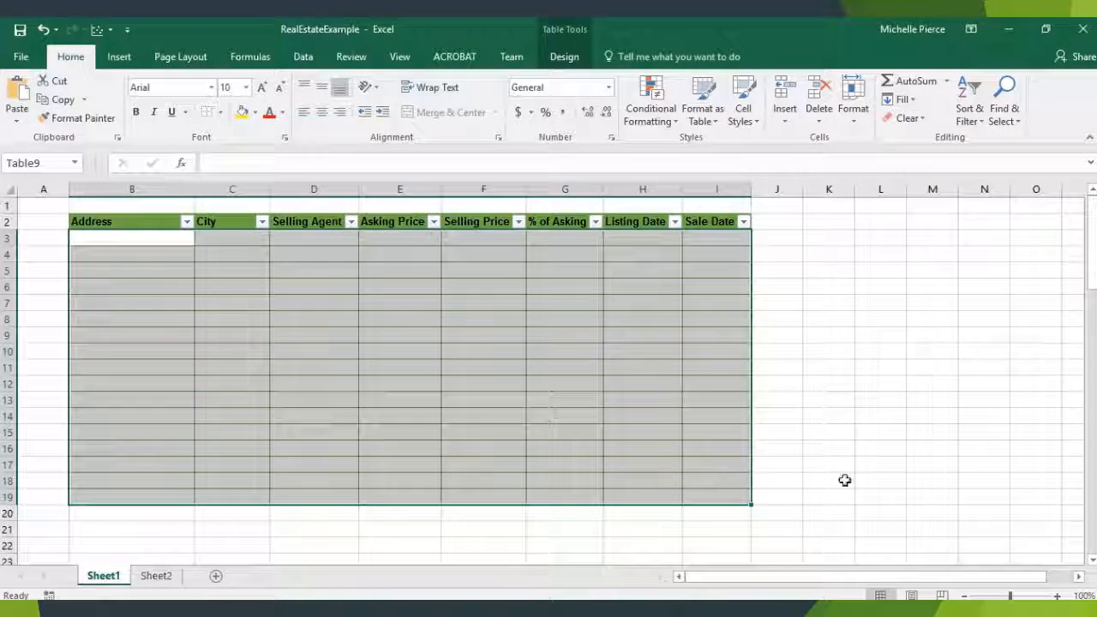
{"action": "left_click", "coordinate": [399, 254]}
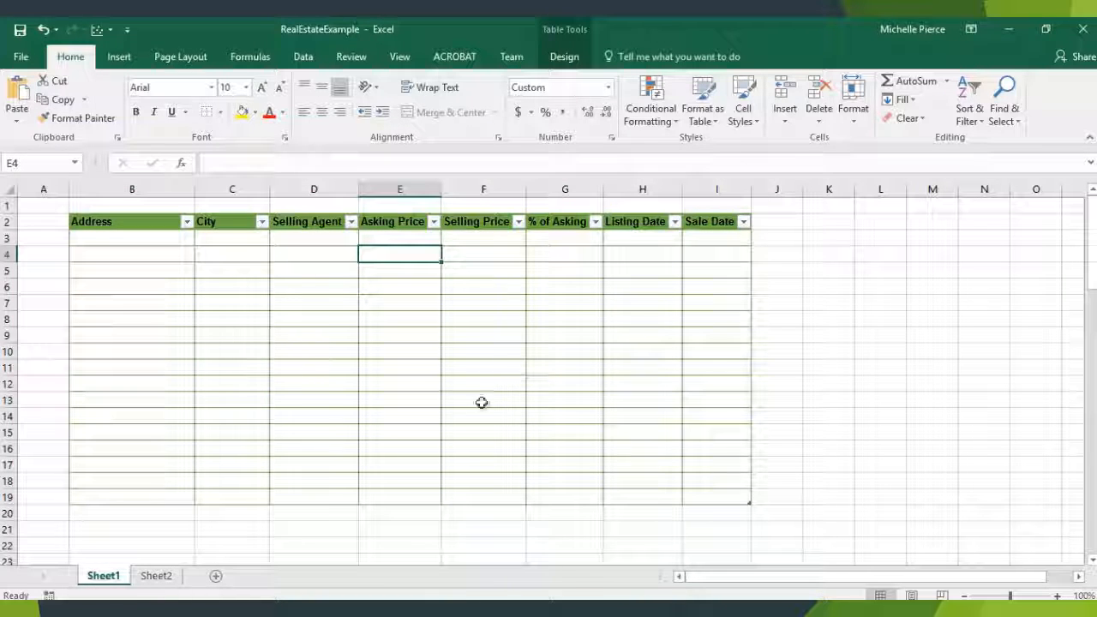